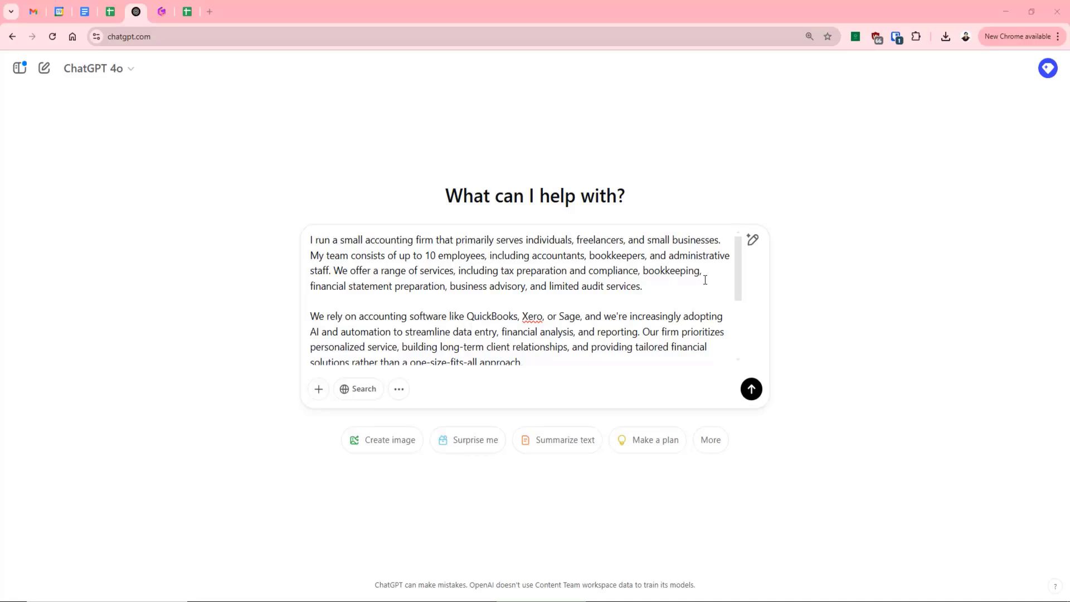
{"action": "scroll", "coordinate": [705, 280], "scroll_direction": "down", "scroll_amount": 1}
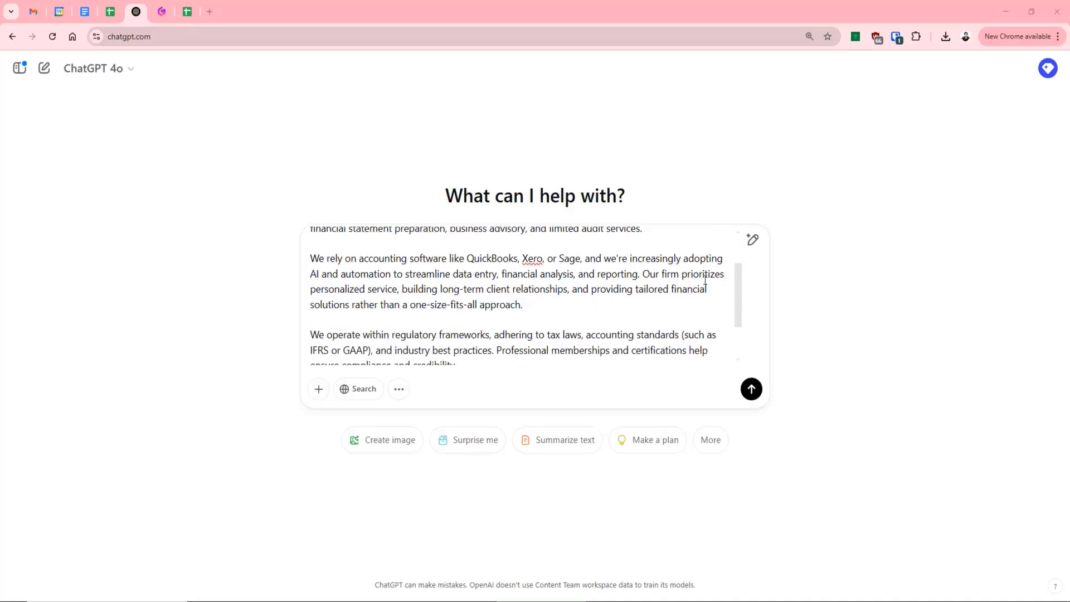
{"action": "scroll", "coordinate": [705, 280], "scroll_direction": "down", "scroll_amount": 1}
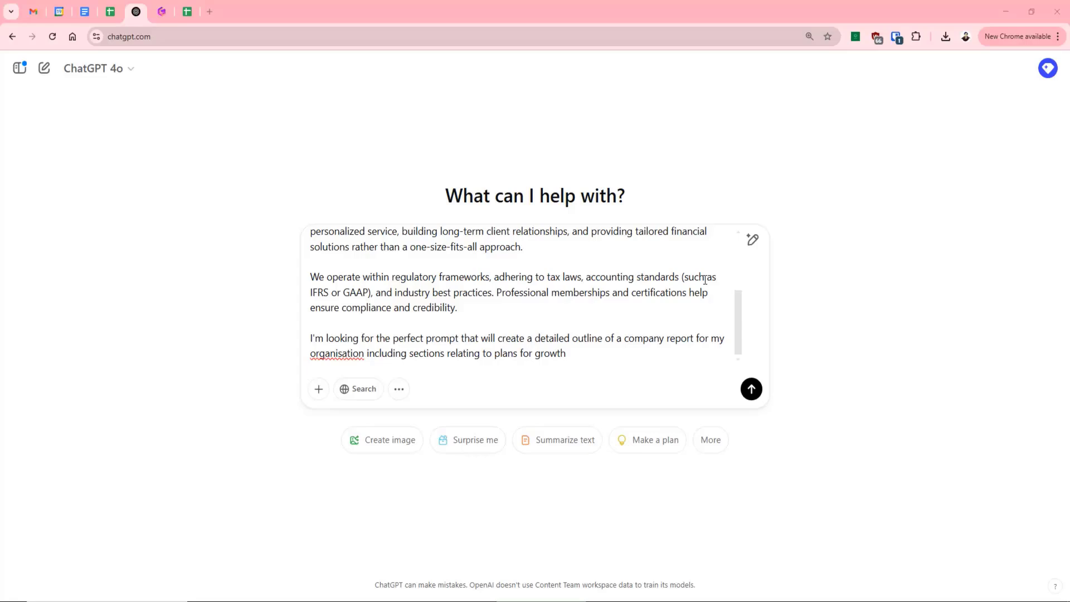
Step: Send the accounting firm description and review the reply's eleven-section report prompt
{"action": "left_click", "coordinate": [756, 390]}
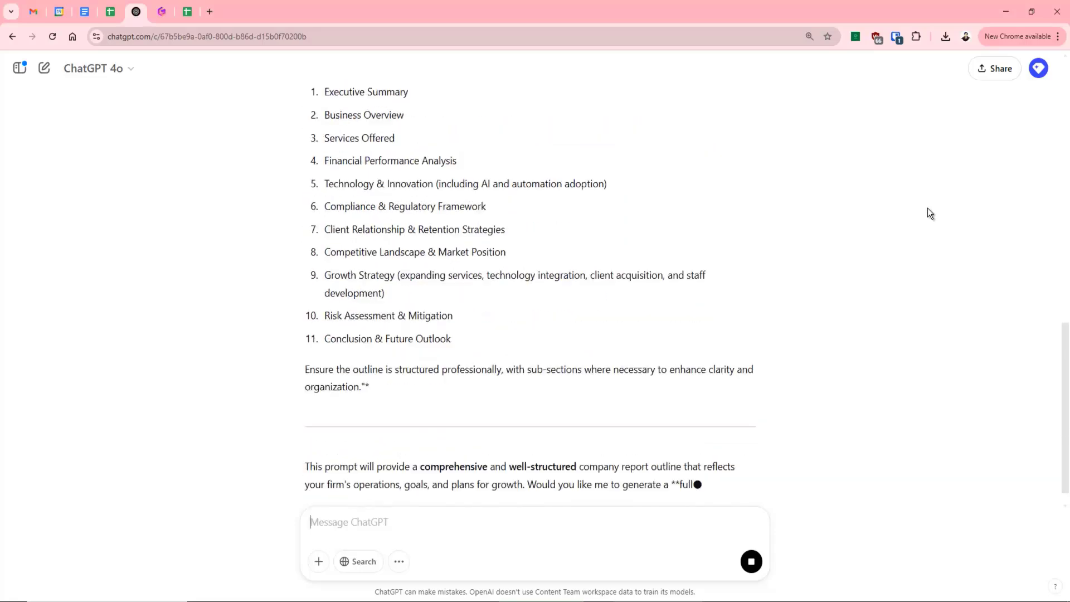
{"action": "scroll", "coordinate": [929, 212], "scroll_direction": "up", "scroll_amount": 3}
{"action": "scroll", "coordinate": [928, 211], "scroll_direction": "up", "scroll_amount": 2}
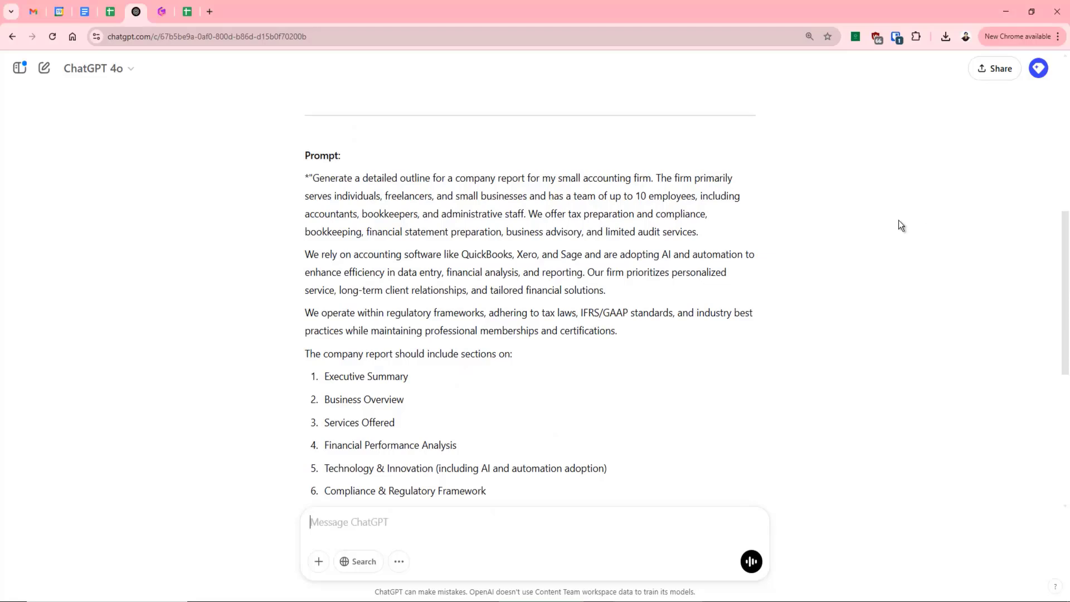
{"action": "scroll", "coordinate": [893, 226], "scroll_direction": "down", "scroll_amount": 1}
{"action": "scroll", "coordinate": [551, 298], "scroll_direction": "down", "scroll_amount": 3}
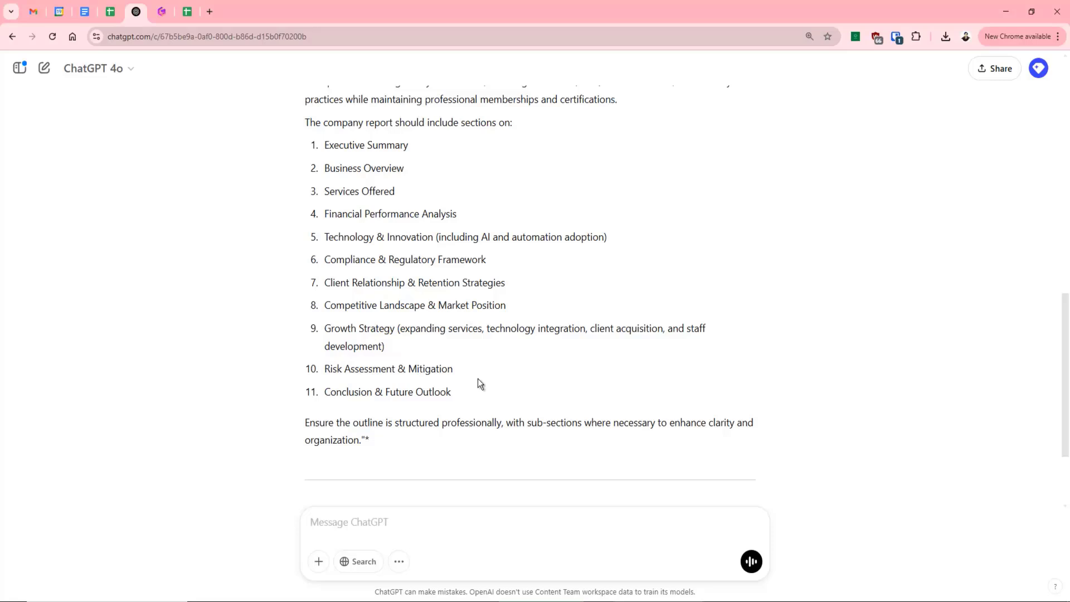
{"action": "scroll", "coordinate": [360, 440], "scroll_direction": "up", "scroll_amount": 2}
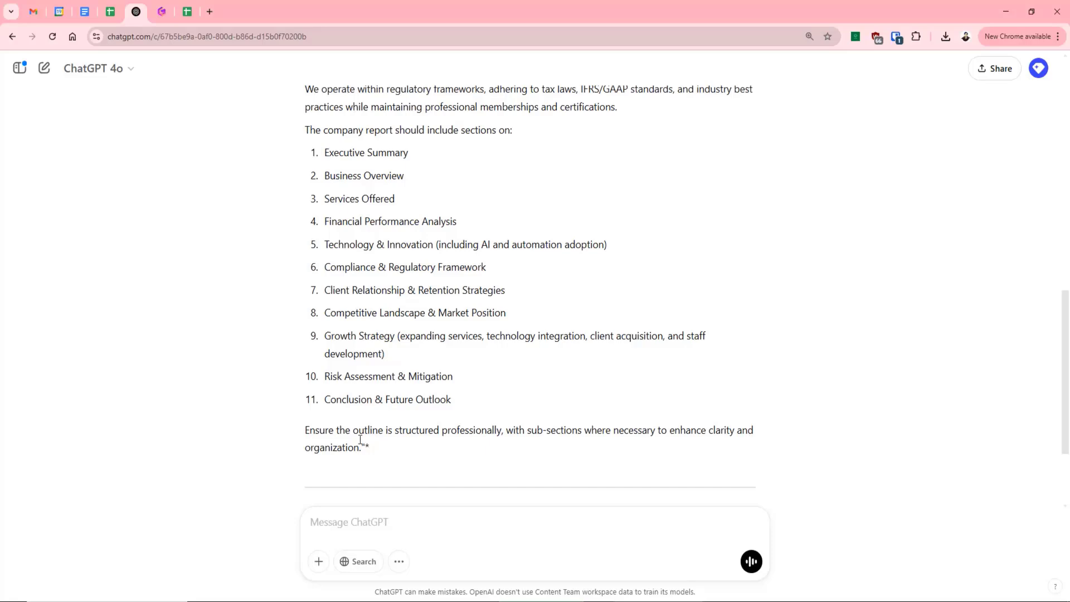
Step: Copy the suggested eleven-section company report prompt from the reply
{"action": "left_click_drag", "start_coordinate": [349, 449], "coordinate": [313, 120]}
{"action": "scroll", "coordinate": [381, 425], "scroll_direction": "down", "scroll_amount": 1}
{"action": "scroll", "coordinate": [341, 449], "scroll_direction": "up", "scroll_amount": 3}
{"action": "right_click", "coordinate": [337, 140]}
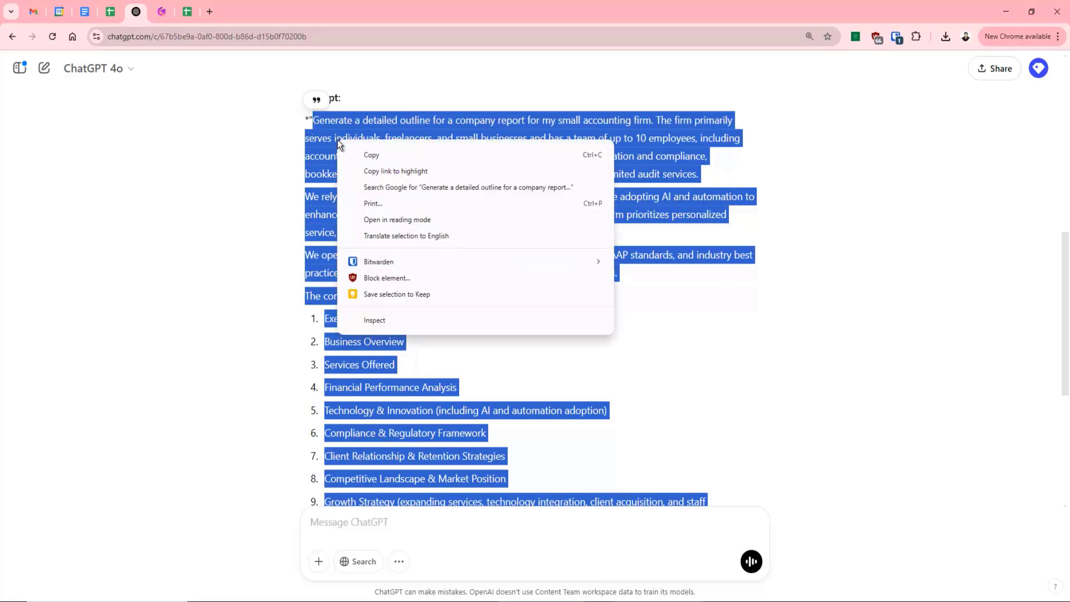
{"action": "left_click", "coordinate": [357, 154]}
{"action": "scroll", "coordinate": [449, 224], "scroll_direction": "down", "scroll_amount": 3}
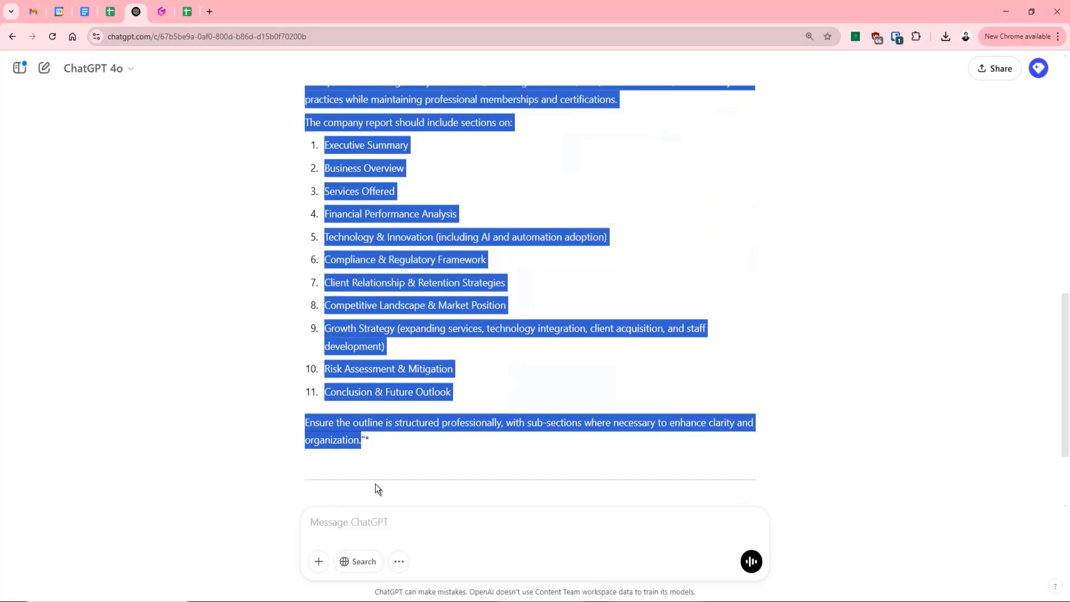
Step: Paste the copied report prompt into a new message and send it
{"action": "left_click", "coordinate": [361, 516]}
{"action": "key", "text": "ctrl+v"}
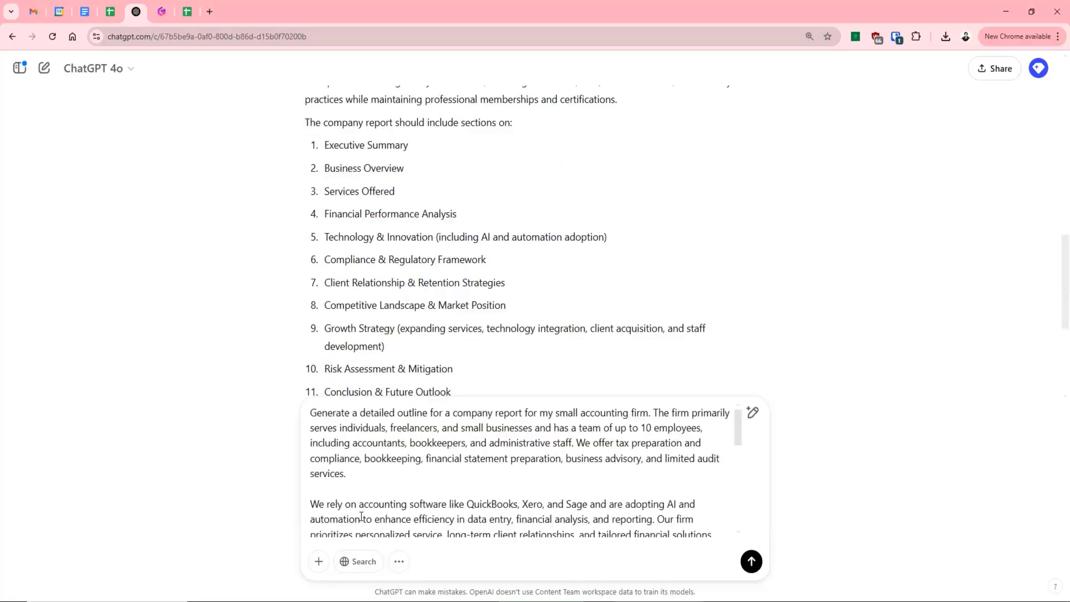
{"action": "scroll", "coordinate": [507, 458], "scroll_direction": "down", "scroll_amount": 2}
{"action": "scroll", "coordinate": [507, 458], "scroll_direction": "down", "scroll_amount": 6}
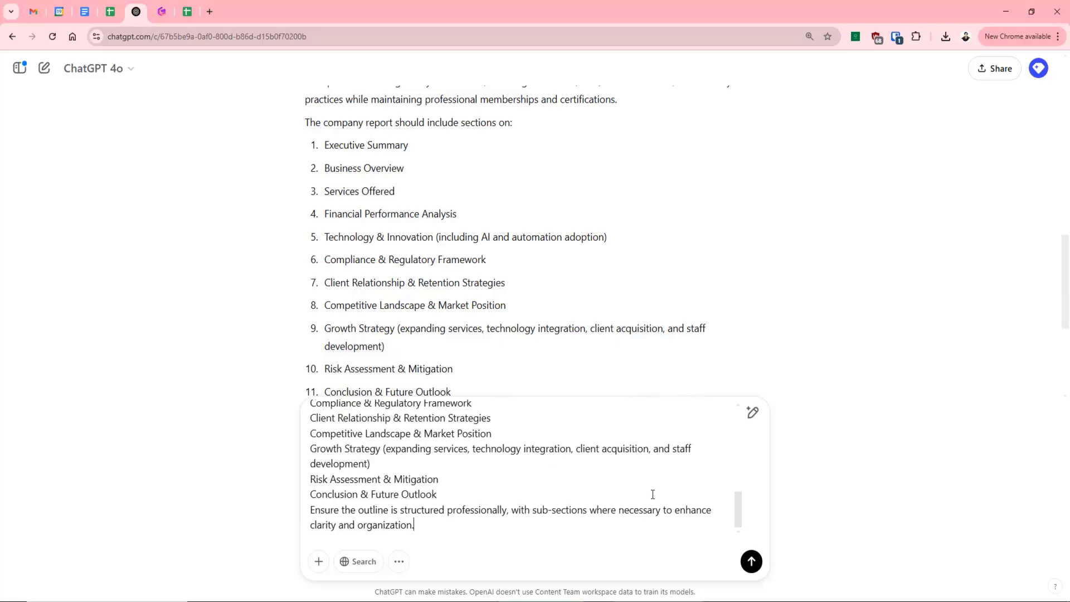
{"action": "left_click", "coordinate": [750, 561]}
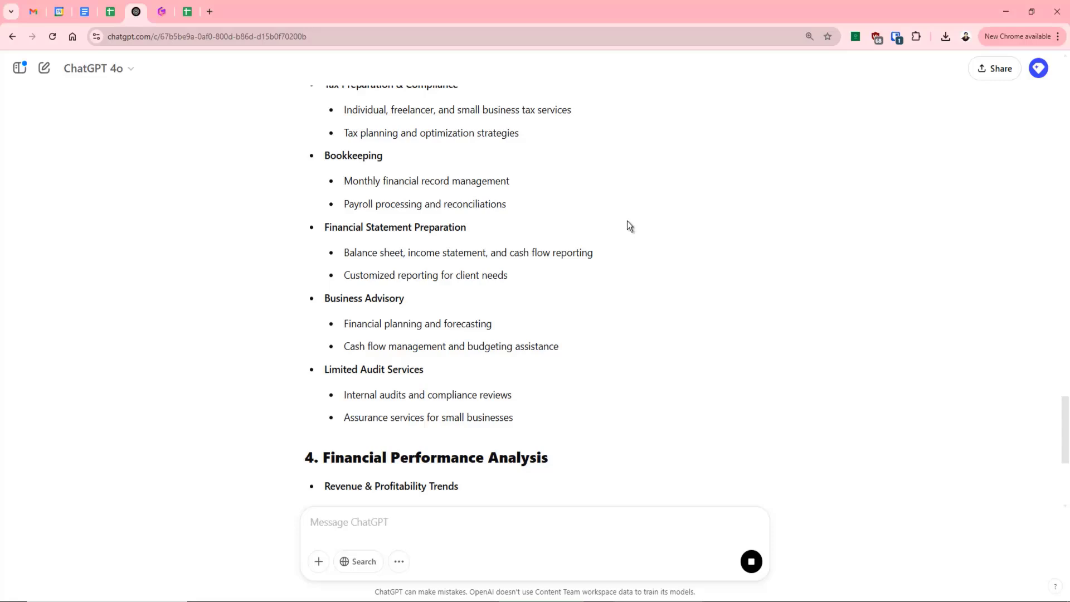
Step: Let the outline finish through Conclusion & Future Outlook, reviewing the Risk Assessment & Mitigation section
{"action": "scroll", "coordinate": [627, 221], "scroll_direction": "down", "scroll_amount": 4}
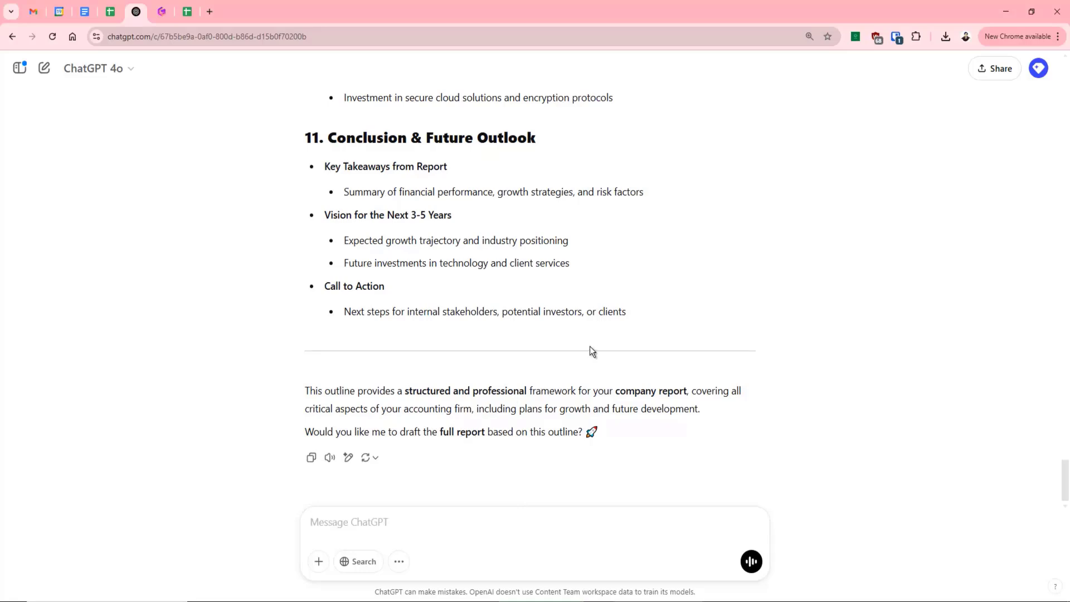
{"action": "scroll", "coordinate": [612, 323], "scroll_direction": "up", "scroll_amount": 3}
{"action": "scroll", "coordinate": [632, 307], "scroll_direction": "up", "scroll_amount": 5}
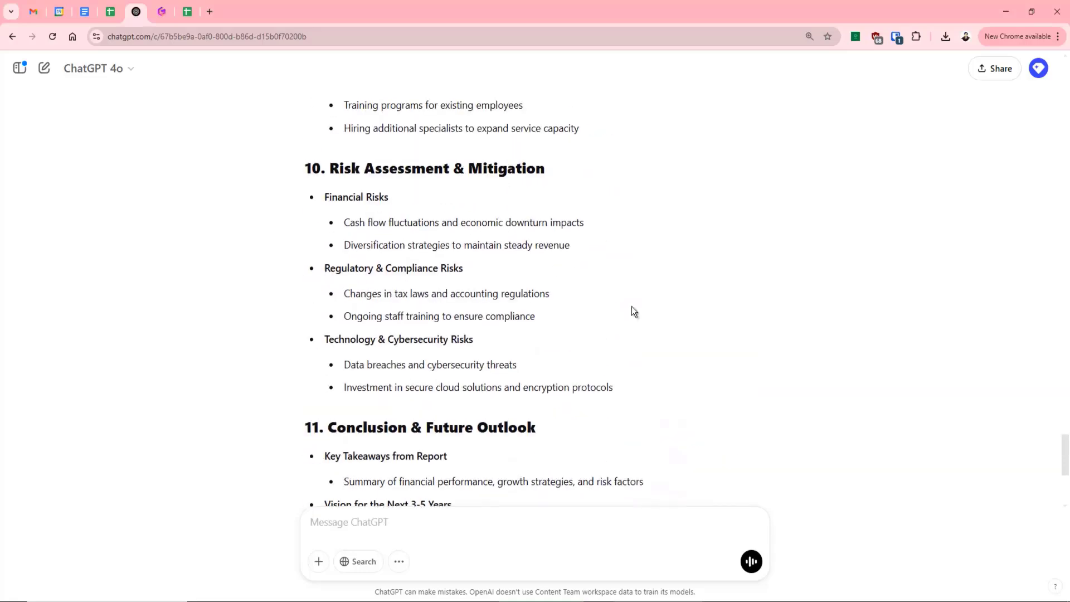
{"action": "scroll", "coordinate": [643, 306], "scroll_direction": "down", "scroll_amount": 3}
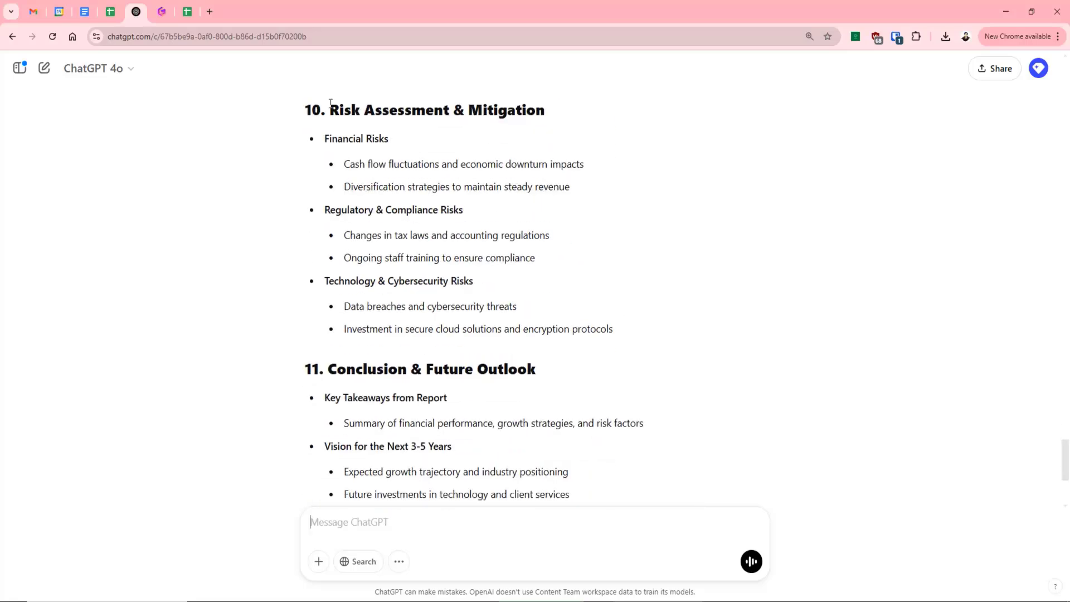
Step: Copy section 10, Risk Assessment & Mitigation, from the outline
{"action": "left_click_drag", "start_coordinate": [330, 103], "coordinate": [627, 324]}
{"action": "right_click", "coordinate": [574, 192]}
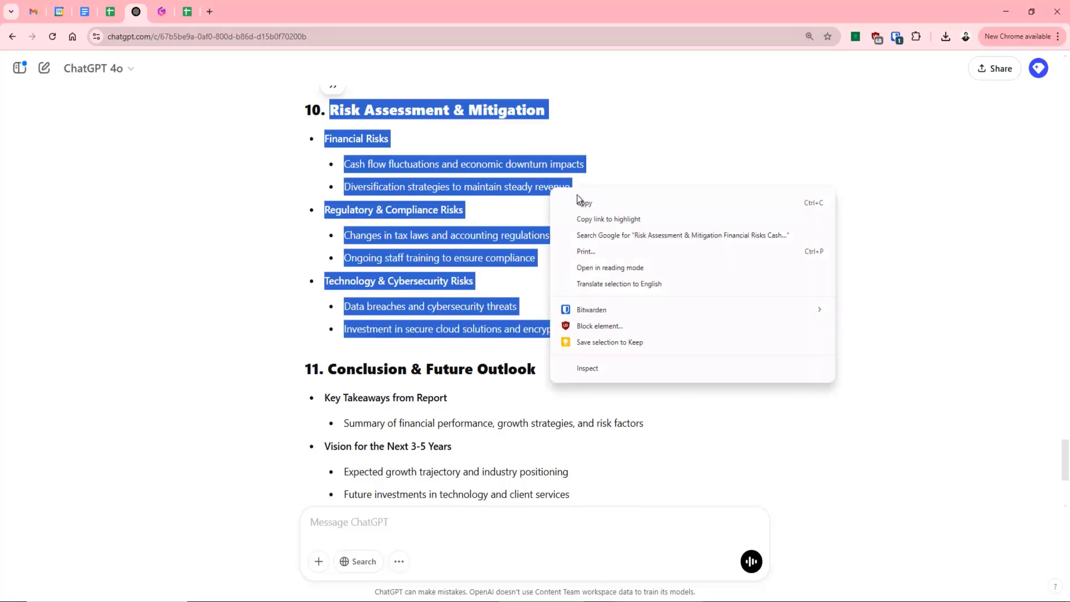
{"action": "left_click", "coordinate": [582, 199]}
{"action": "scroll", "coordinate": [514, 338], "scroll_direction": "down", "scroll_amount": 3}
Step: Send 'Please expand on the following section outlining issues for my business:' with the section pasted below
{"action": "left_click", "coordinate": [344, 523]}
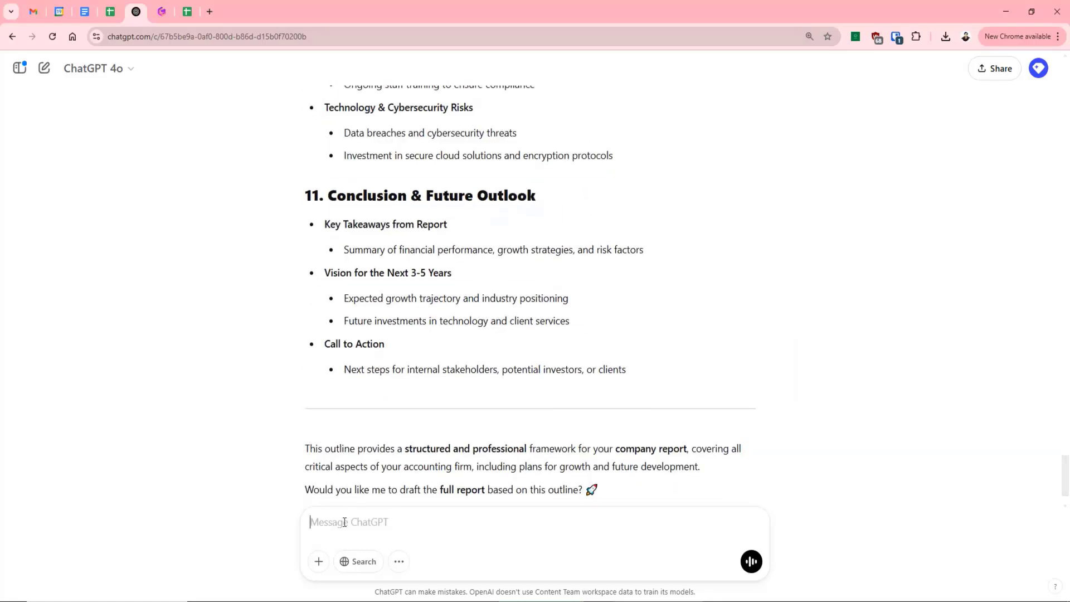
{"action": "type", "text": "Please expand on the followi"}
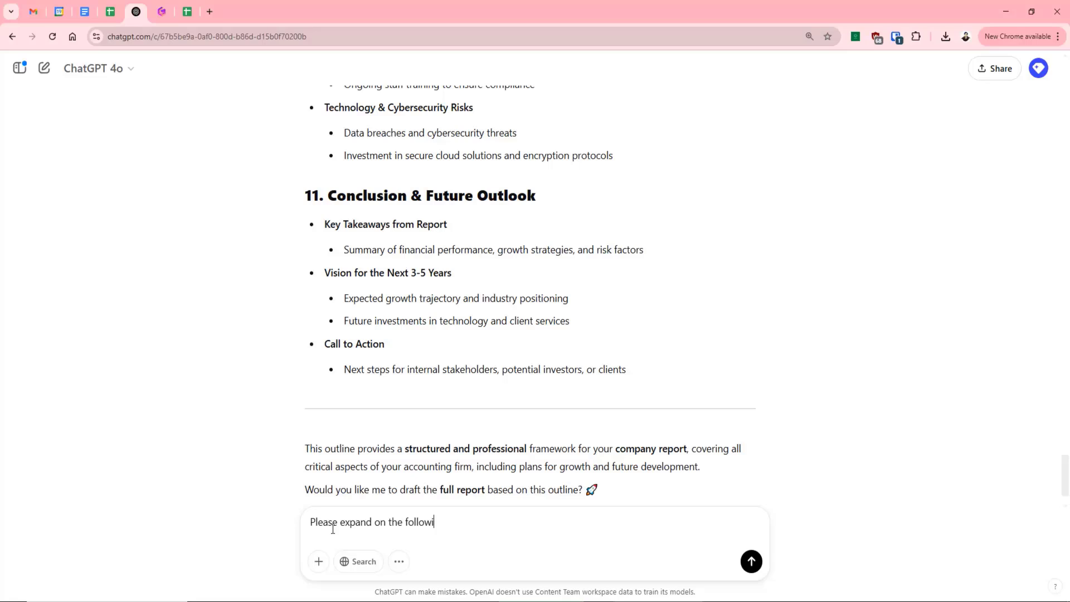
{"action": "type", "text": "ng section outlining issues for my buis"}
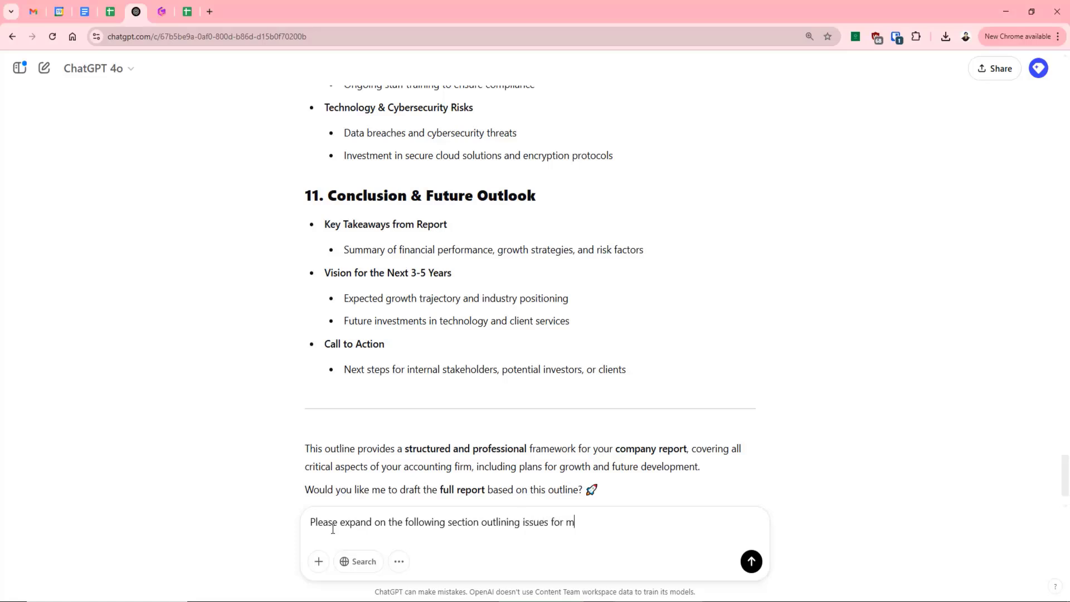
{"action": "key", "text": "BackSpace"}
{"action": "key", "text": "BackSpace"}
{"action": "type", "text": "siness :"}
{"action": "key", "text": "shift+Return"}
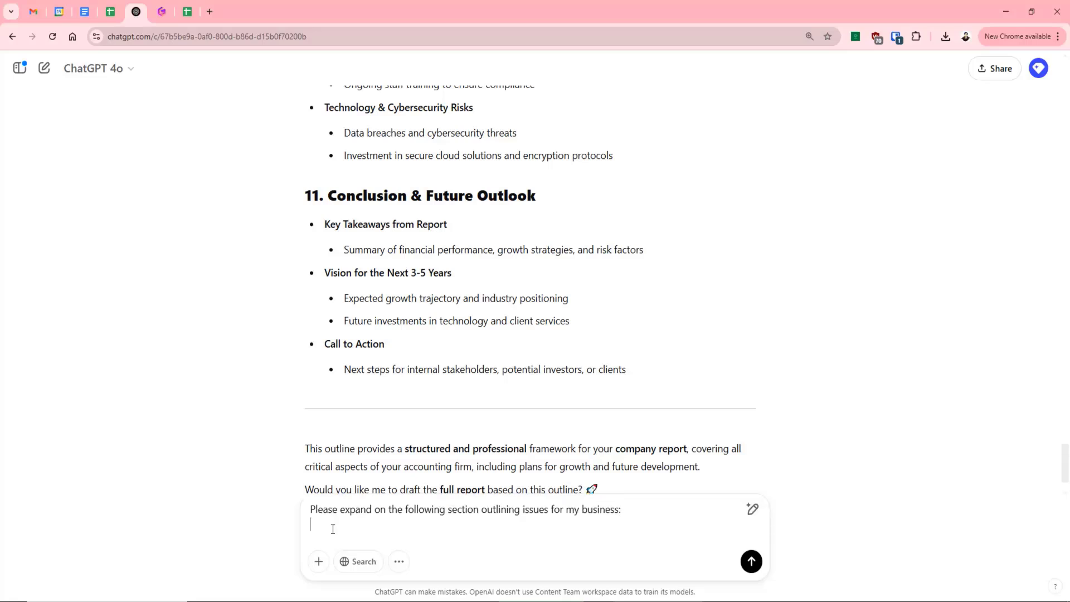
{"action": "key", "text": "shift+Return"}
{"action": "key", "text": "ctrl+v"}
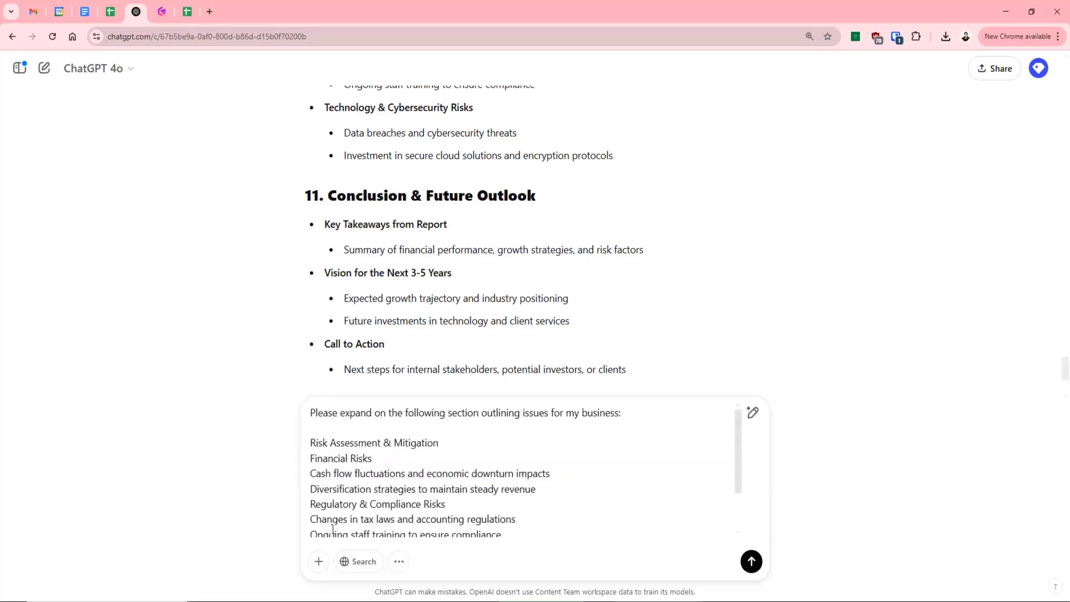
{"action": "left_click", "coordinate": [751, 561]}
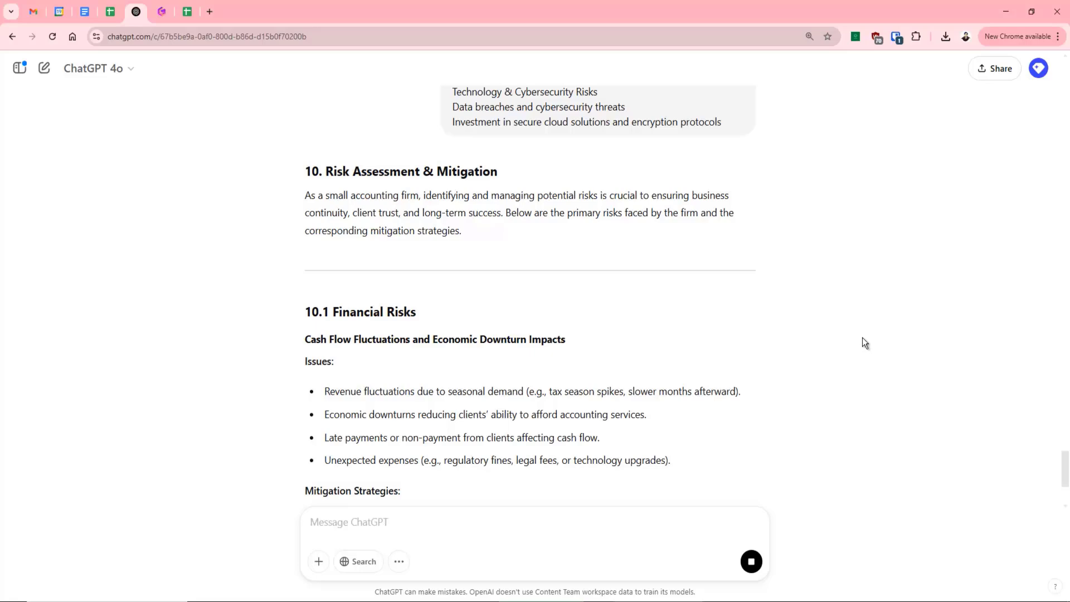
Step: Review the expanded risk reply and select the Regulatory Monitoring and Compliance Audits bullets
{"action": "scroll", "coordinate": [831, 290], "scroll_direction": "down", "scroll_amount": 1}
{"action": "scroll", "coordinate": [810, 245], "scroll_direction": "down", "scroll_amount": 1}
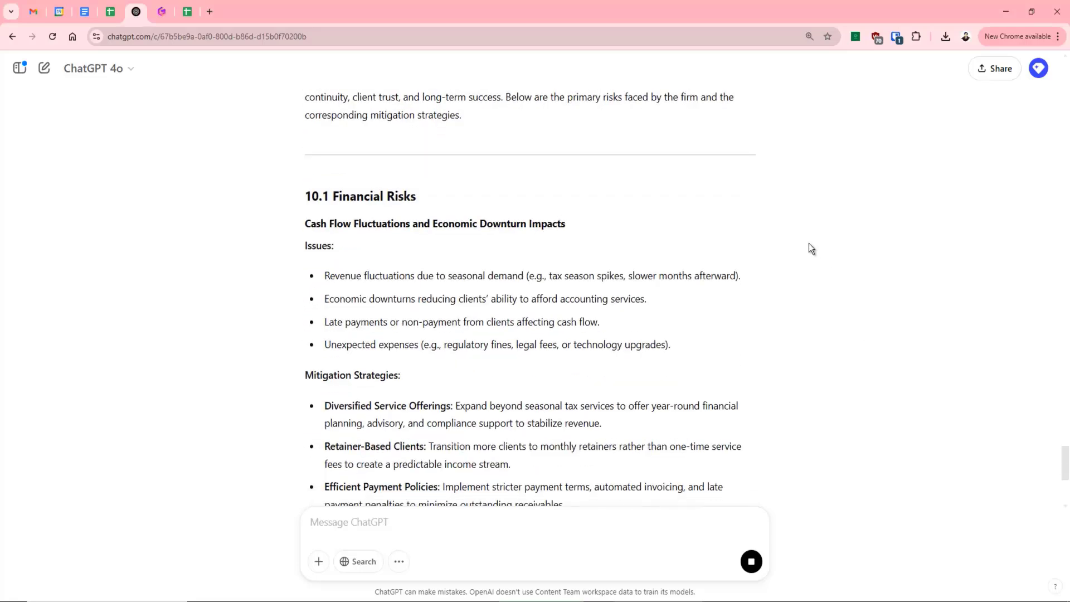
{"action": "scroll", "coordinate": [800, 239], "scroll_direction": "down", "scroll_amount": 2}
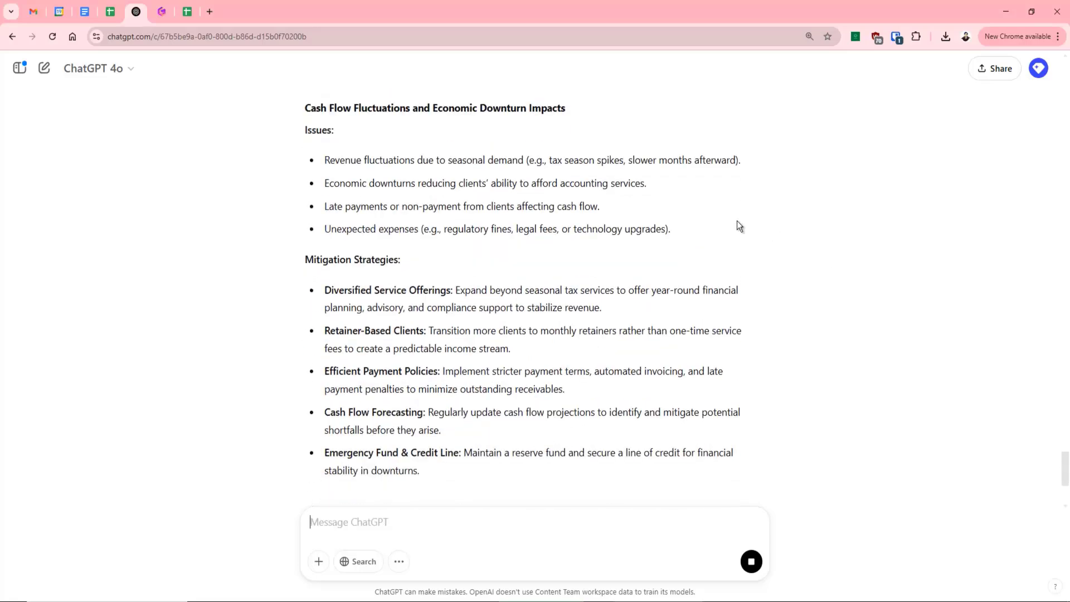
{"action": "scroll", "coordinate": [737, 223], "scroll_direction": "up", "scroll_amount": 1}
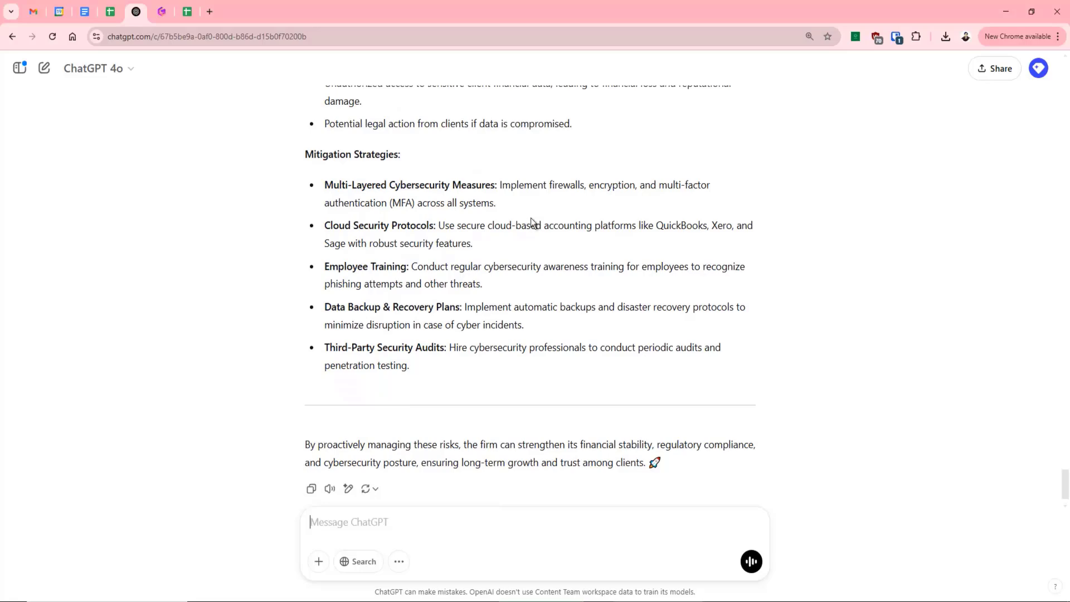
{"action": "scroll", "coordinate": [526, 218], "scroll_direction": "up", "scroll_amount": 4}
{"action": "scroll", "coordinate": [530, 219], "scroll_direction": "up", "scroll_amount": 4}
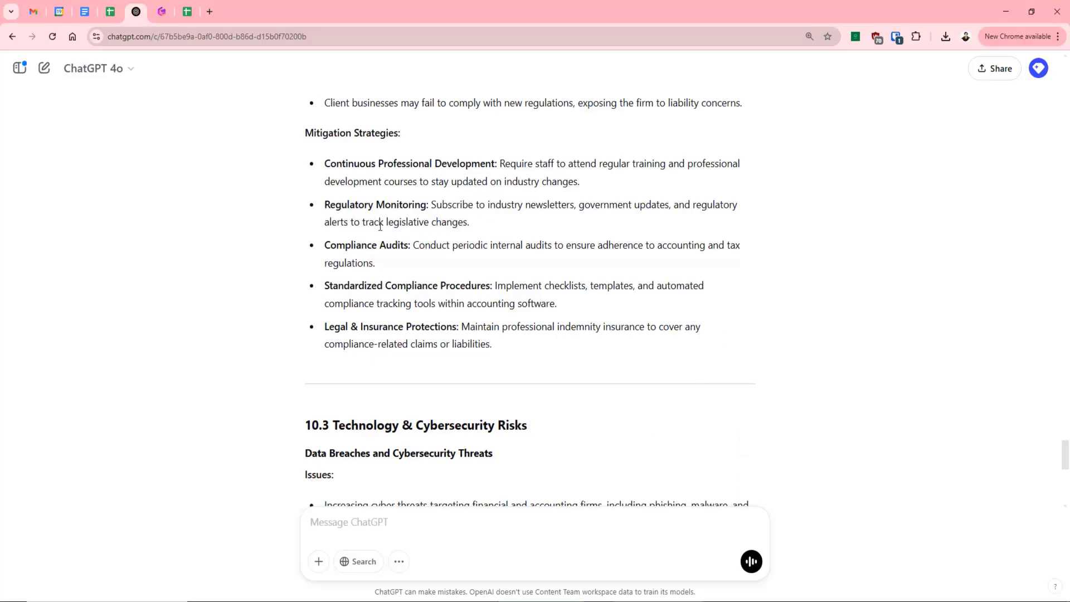
{"action": "double_click", "coordinate": [327, 204]}
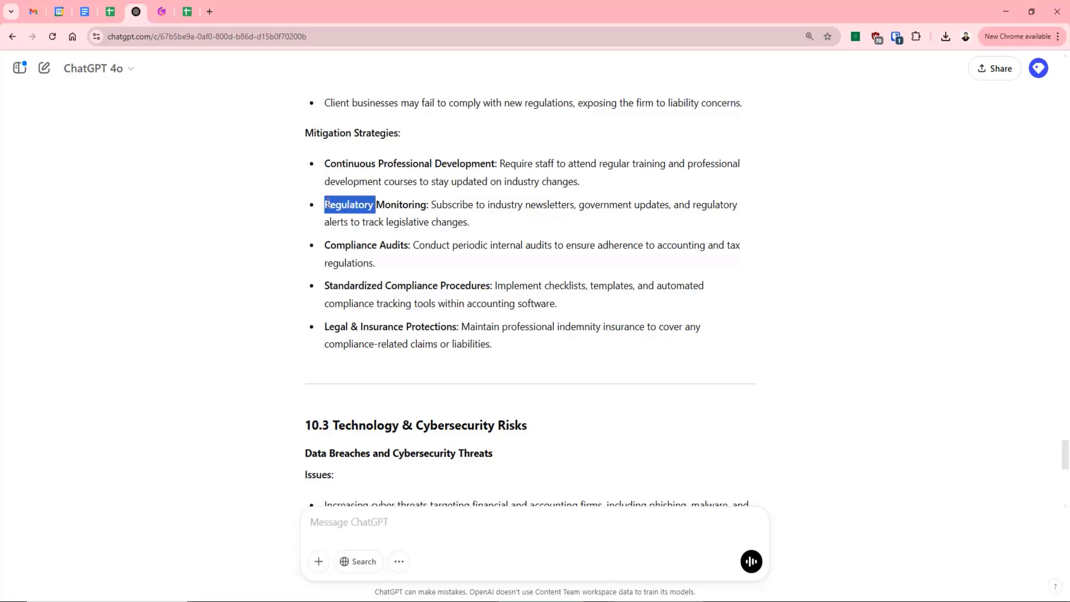
{"action": "left_click_drag", "start_coordinate": [327, 204], "coordinate": [383, 267]}
Step: Send 'How would I implement the following:' followed by the copied Regulatory Monitoring and Compliance Audits bullets
{"action": "right_click", "coordinate": [436, 211]}
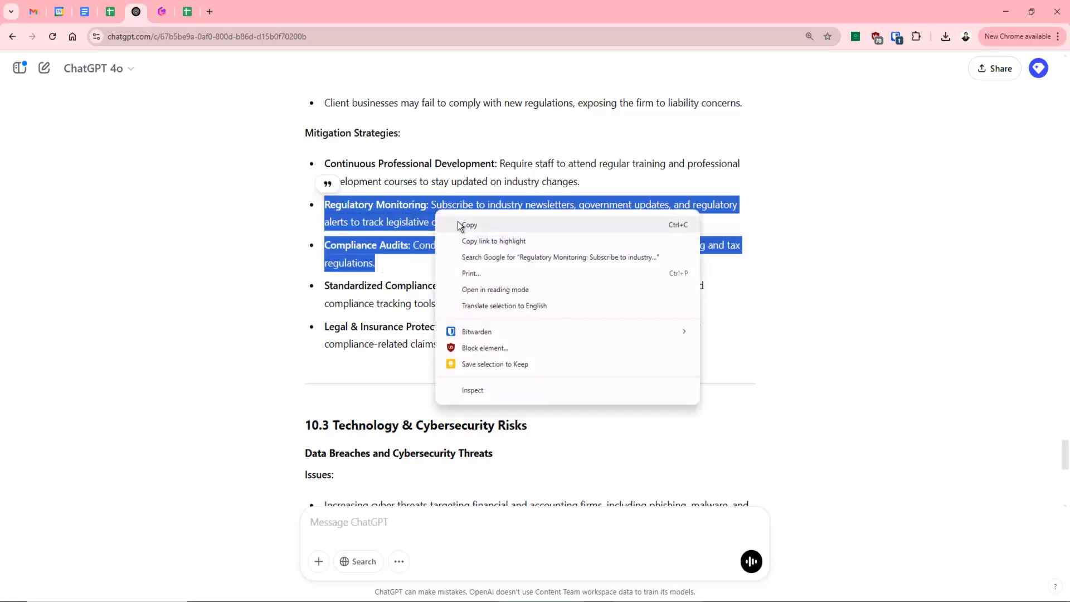
{"action": "left_click", "coordinate": [461, 223]}
{"action": "scroll", "coordinate": [367, 520], "scroll_direction": "down", "scroll_amount": 2}
{"action": "left_click", "coordinate": [367, 520]}
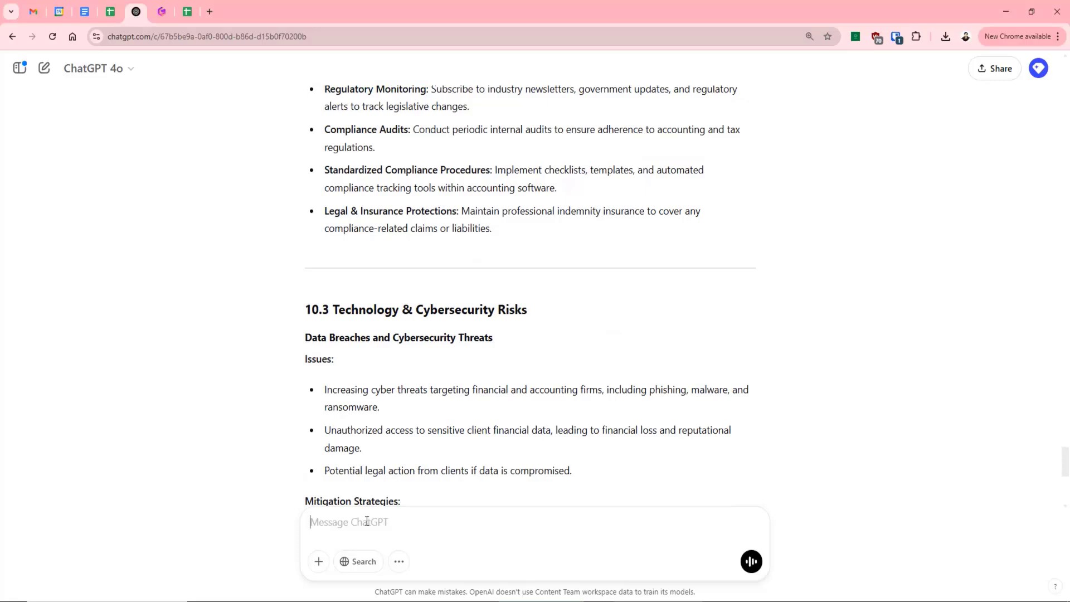
{"action": "type", "text": "How would I imple"}
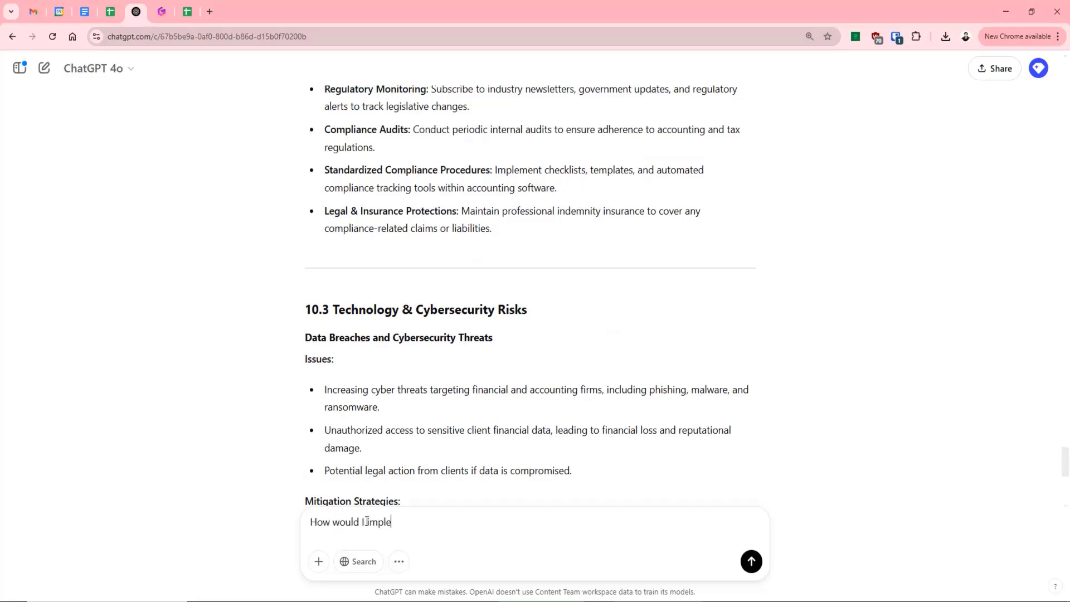
{"action": "type", "text": "ment the following:"}
{"action": "key", "text": "shift+Return"}
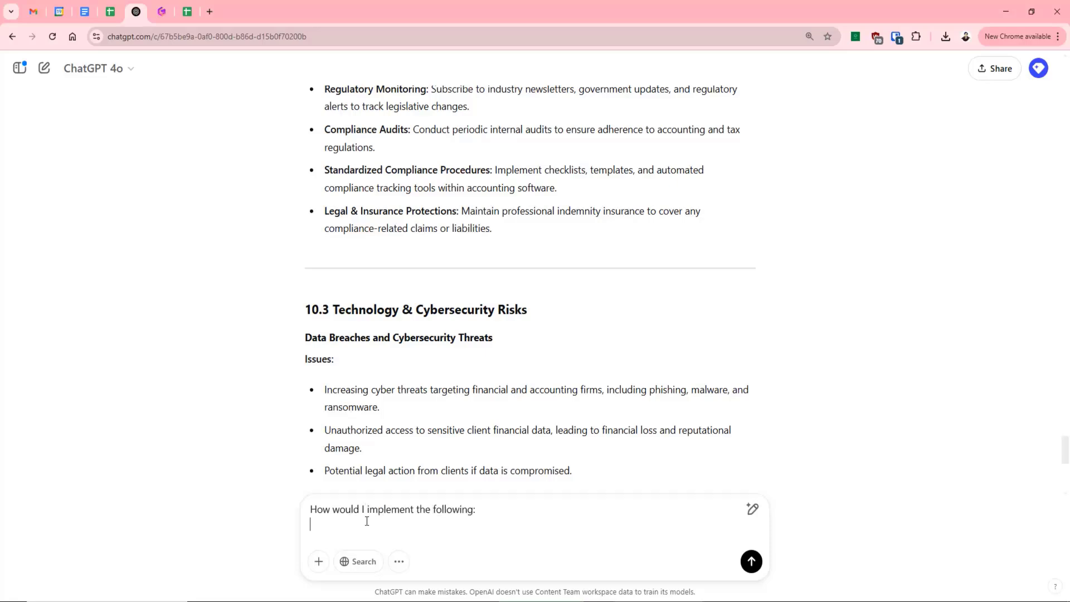
{"action": "key", "text": "ctrl+v"}
{"action": "key", "text": "Return"}
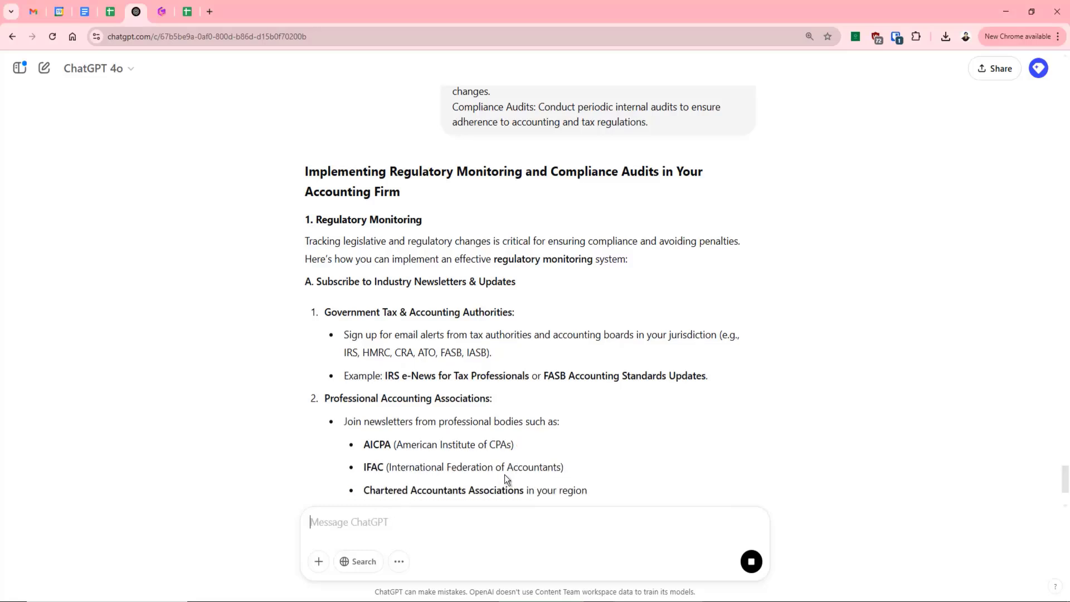
{"action": "scroll", "coordinate": [508, 475], "scroll_direction": "up", "scroll_amount": 1}
{"action": "scroll", "coordinate": [602, 476], "scroll_direction": "up", "scroll_amount": 6}
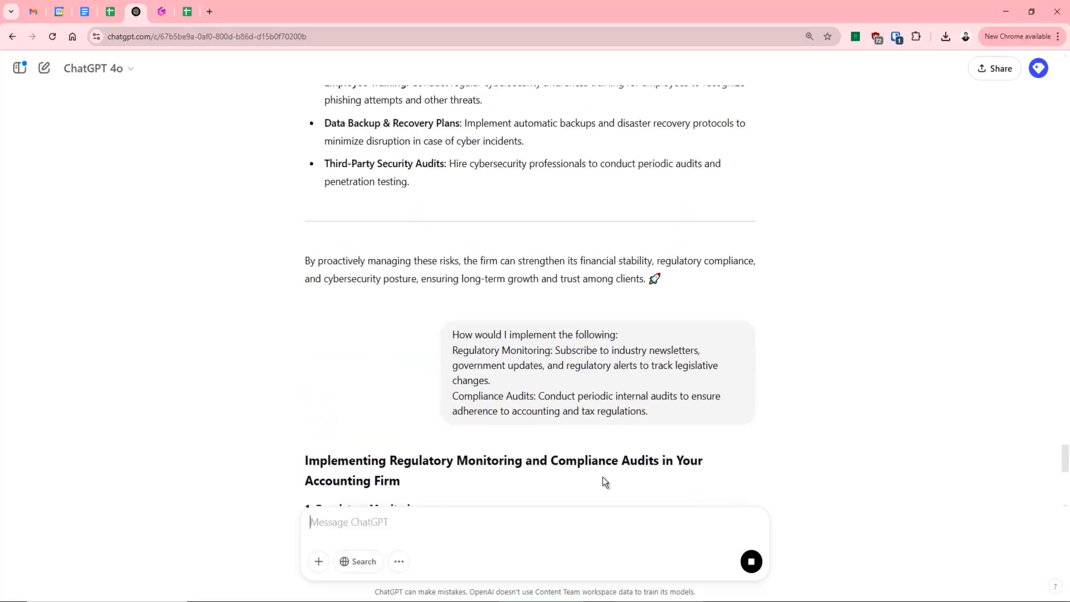
{"action": "scroll", "coordinate": [603, 476], "scroll_direction": "up", "scroll_amount": 1}
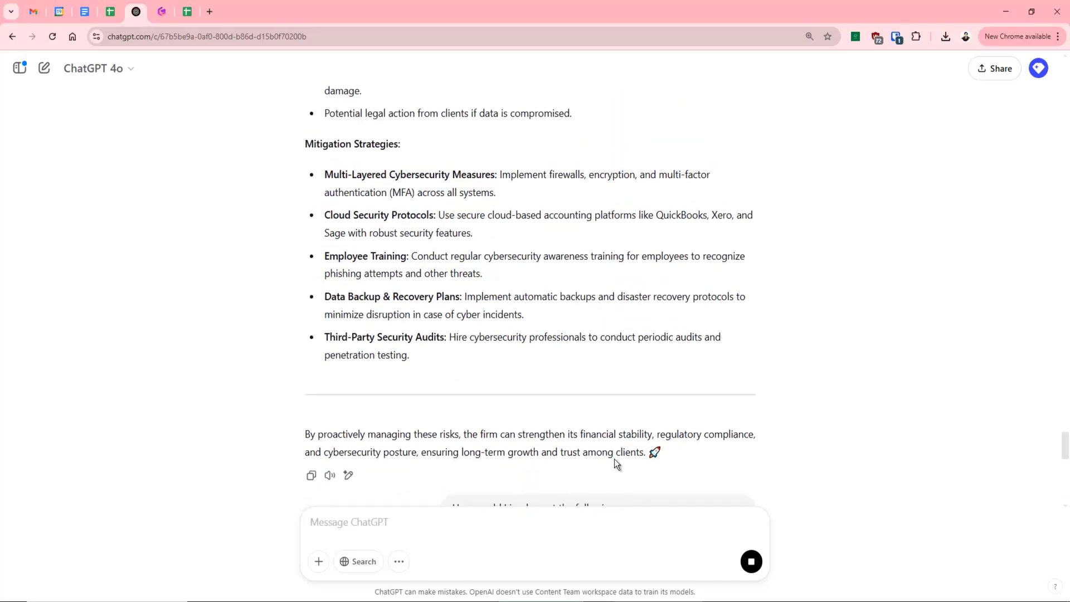
{"action": "scroll", "coordinate": [618, 456], "scroll_direction": "up", "scroll_amount": 3}
{"action": "scroll", "coordinate": [637, 442], "scroll_direction": "up", "scroll_amount": 7}
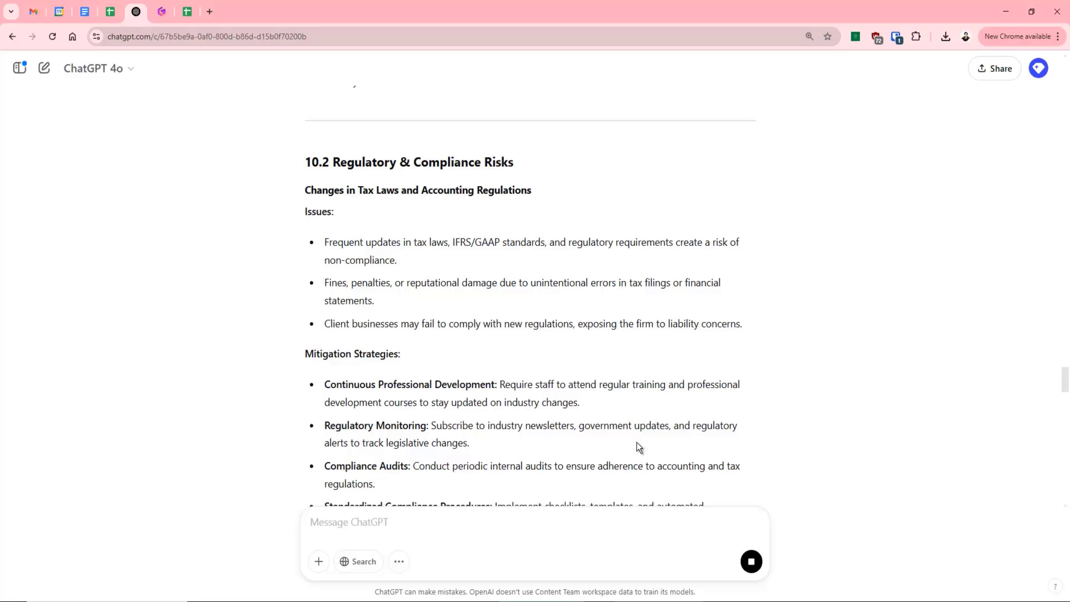
{"action": "scroll", "coordinate": [648, 435], "scroll_direction": "up", "scroll_amount": 10}
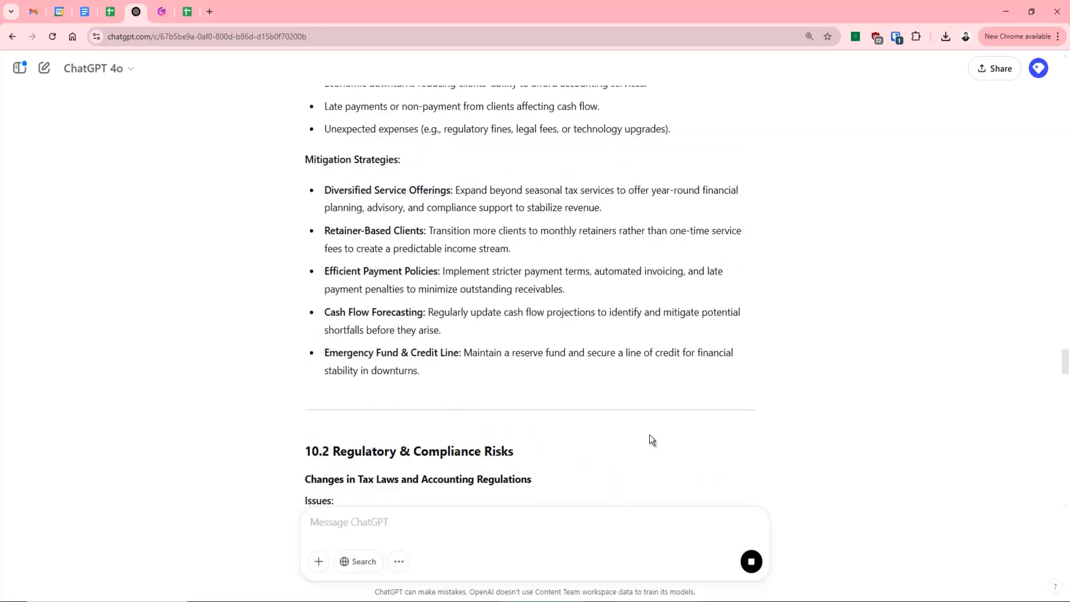
{"action": "scroll", "coordinate": [668, 422], "scroll_direction": "up", "scroll_amount": 10}
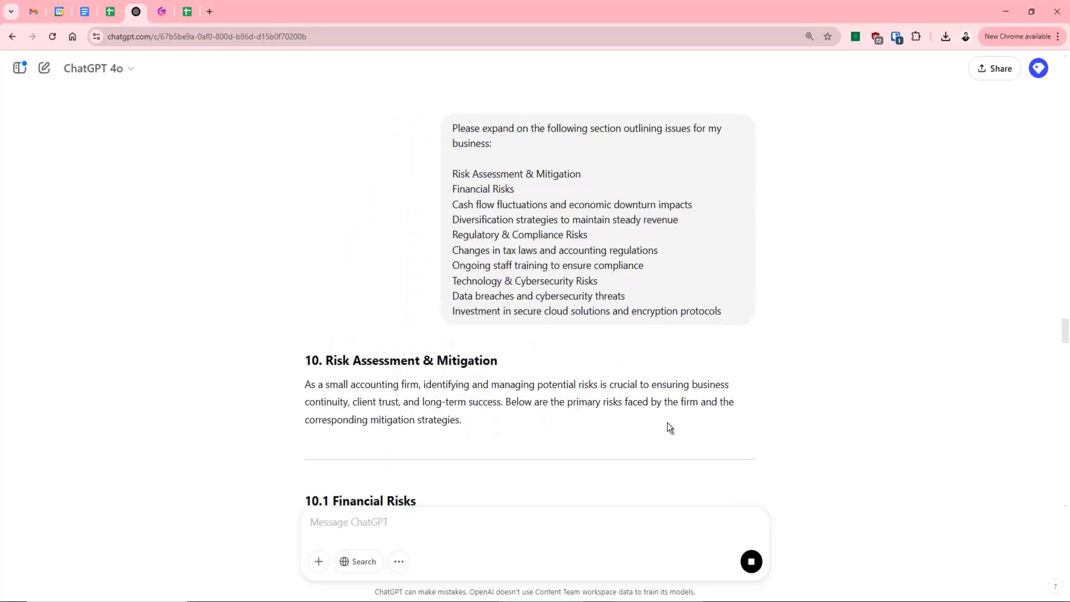
{"action": "scroll", "coordinate": [667, 422], "scroll_direction": "up", "scroll_amount": 5}
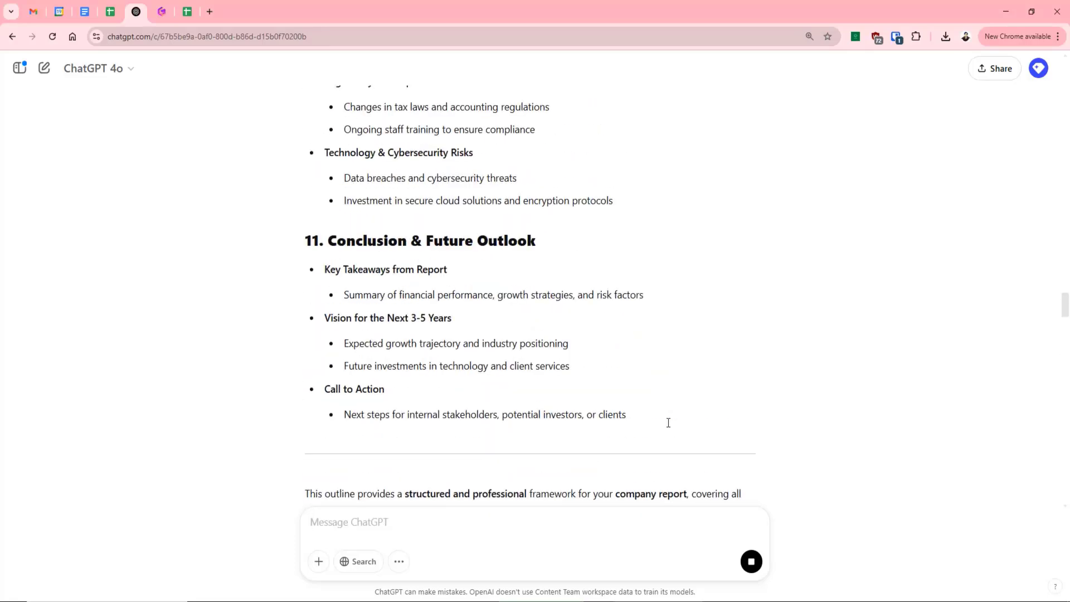
{"action": "scroll", "coordinate": [667, 423], "scroll_direction": "up", "scroll_amount": 1}
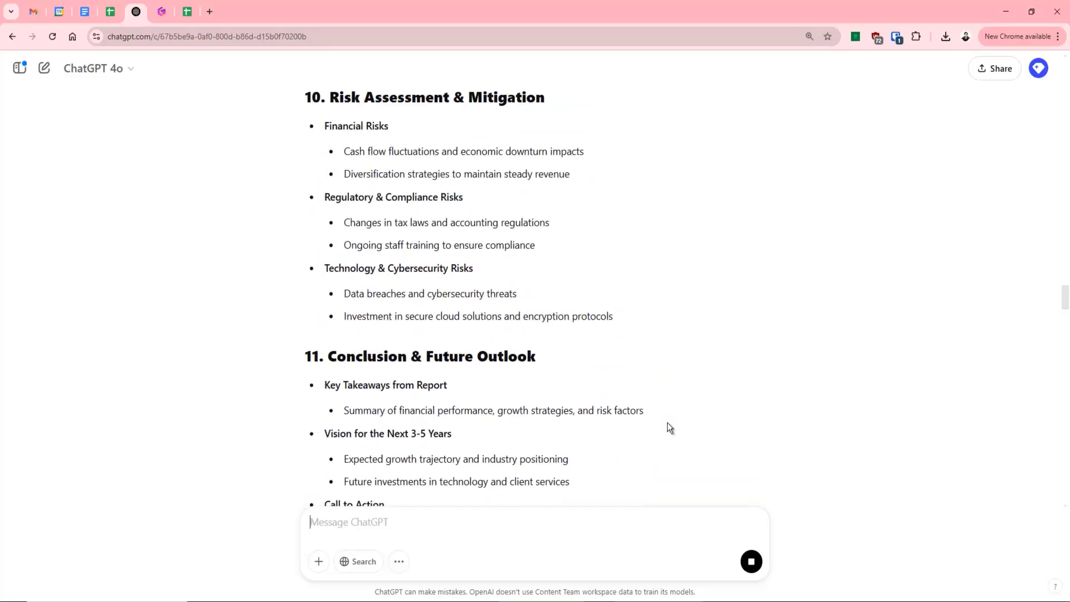
{"action": "scroll", "coordinate": [667, 422], "scroll_direction": "up", "scroll_amount": 3}
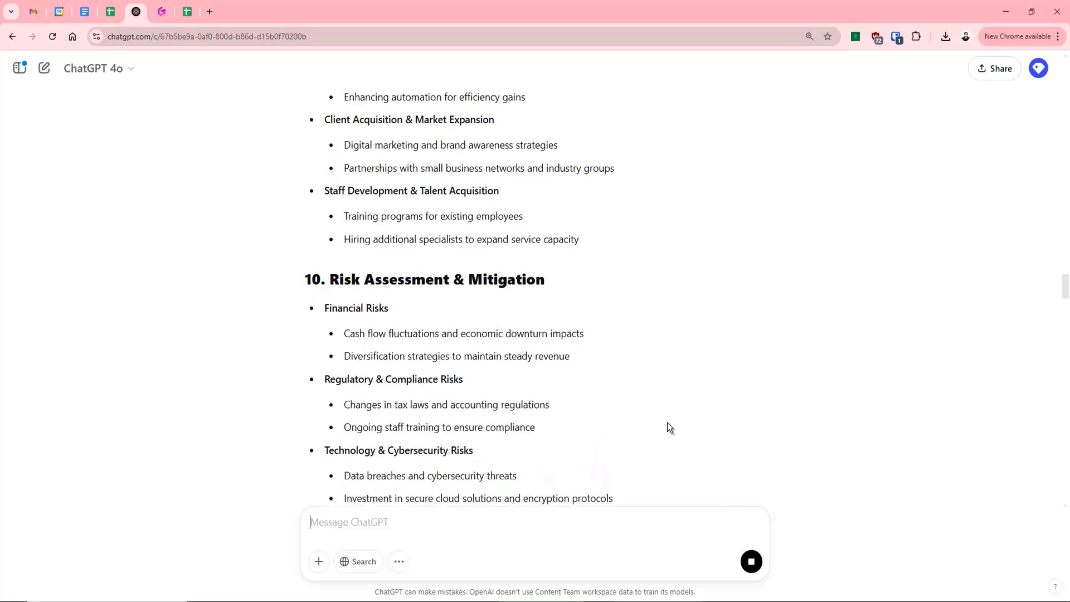
{"action": "scroll", "coordinate": [667, 428], "scroll_direction": "up", "scroll_amount": 2}
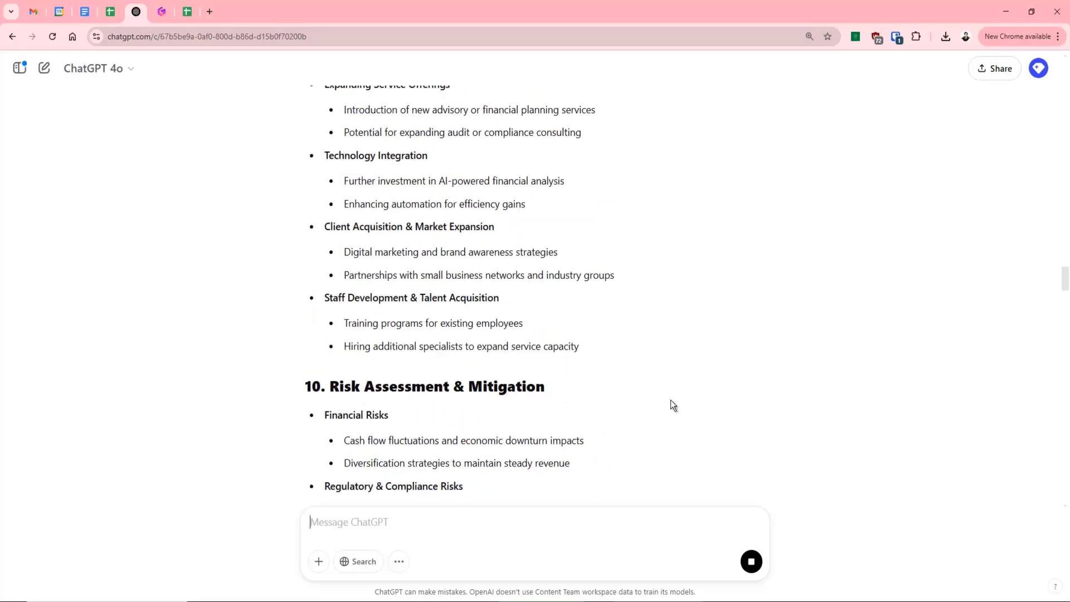
{"action": "scroll", "coordinate": [670, 400], "scroll_direction": "up", "scroll_amount": 4}
{"action": "scroll", "coordinate": [670, 399], "scroll_direction": "up", "scroll_amount": 2}
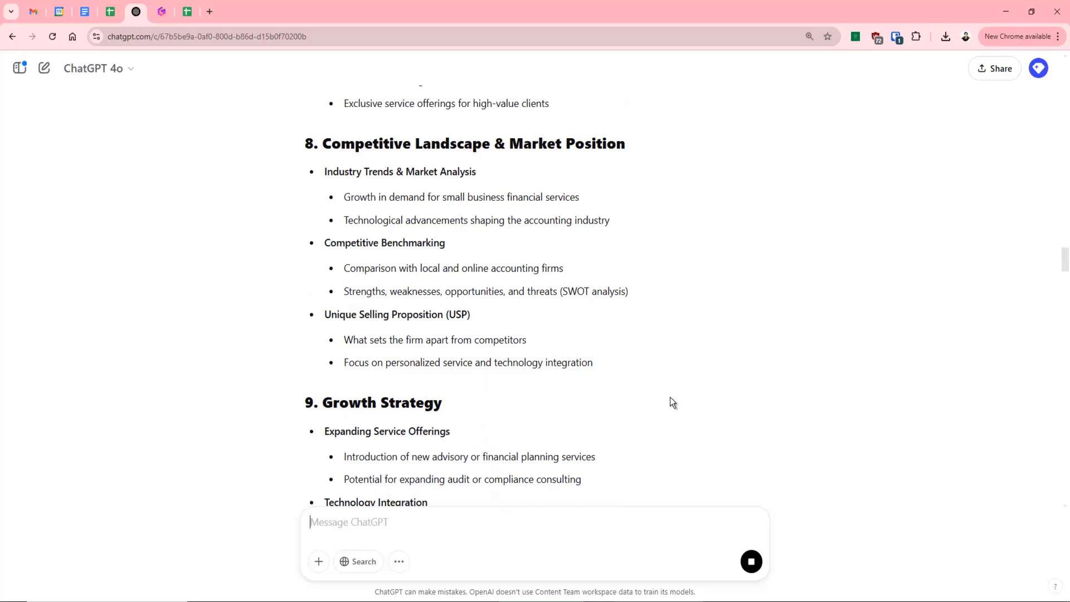
{"action": "scroll", "coordinate": [670, 397], "scroll_direction": "up", "scroll_amount": 1}
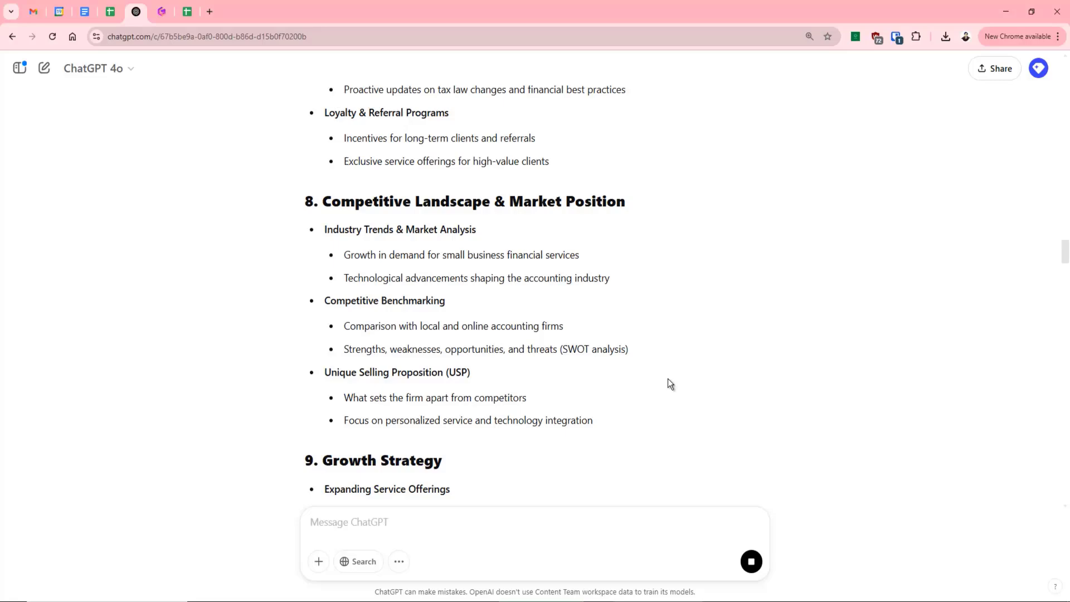
{"action": "scroll", "coordinate": [669, 378], "scroll_direction": "down", "scroll_amount": 16}
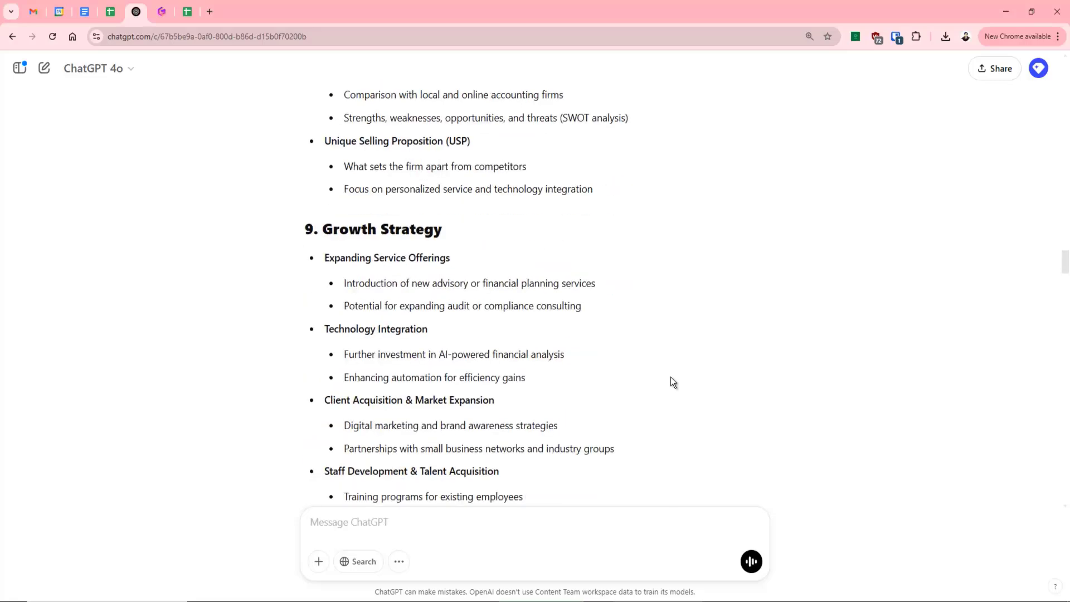
{"action": "scroll", "coordinate": [671, 377], "scroll_direction": "down", "scroll_amount": 17}
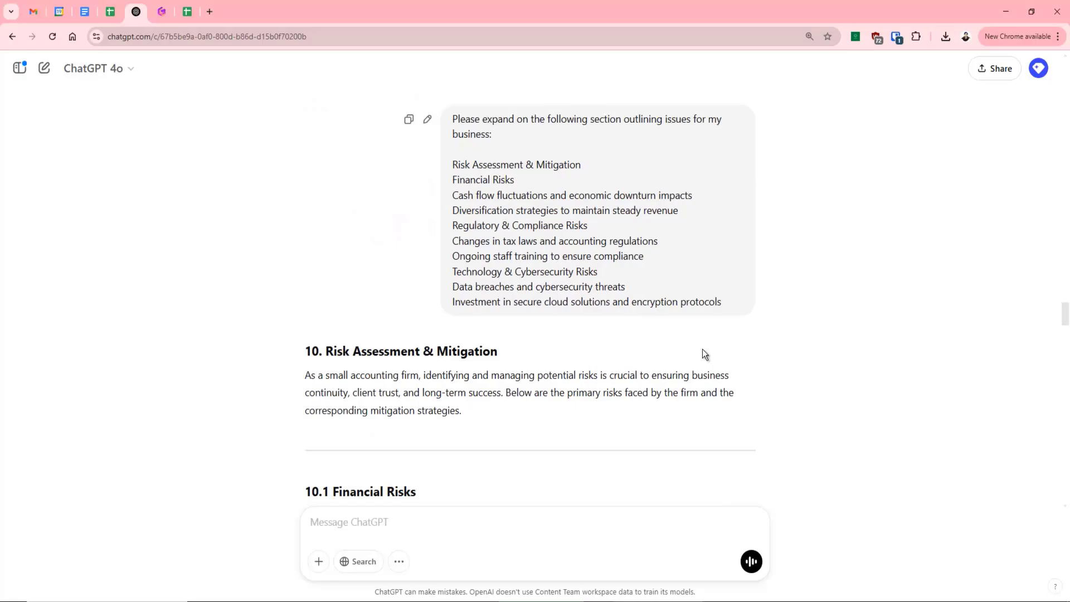
{"action": "scroll", "coordinate": [705, 334], "scroll_direction": "down", "scroll_amount": 20}
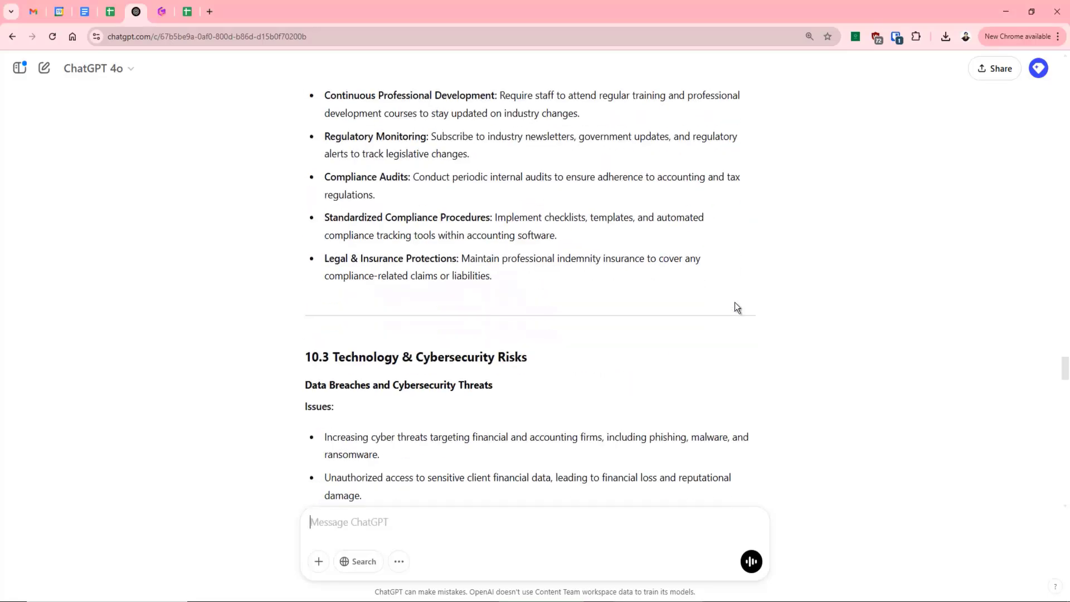
{"action": "scroll", "coordinate": [734, 302], "scroll_direction": "down", "scroll_amount": 18}
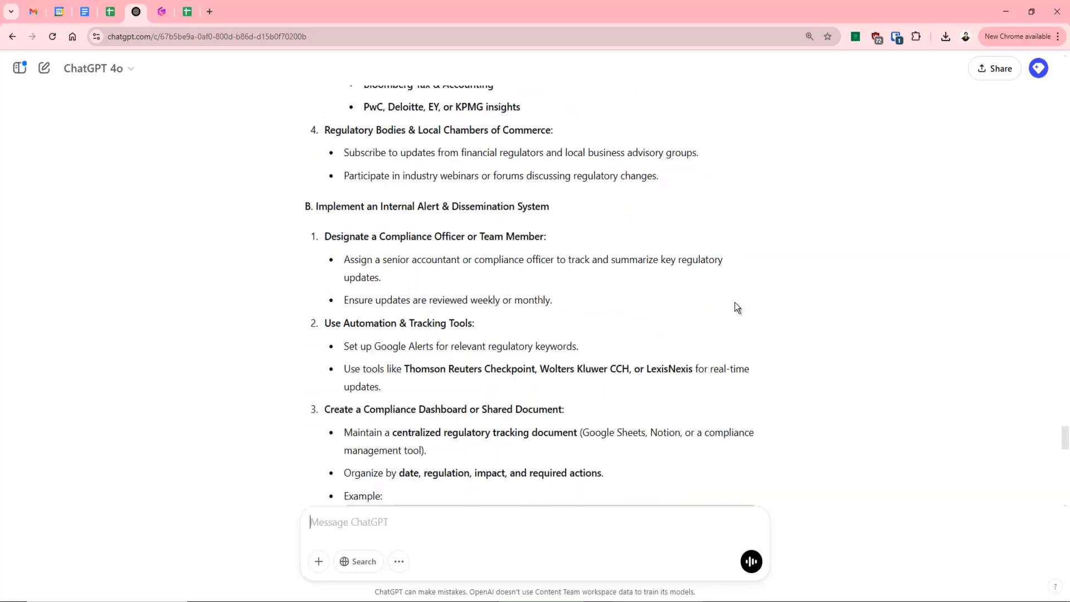
{"action": "scroll", "coordinate": [735, 302], "scroll_direction": "down", "scroll_amount": 7}
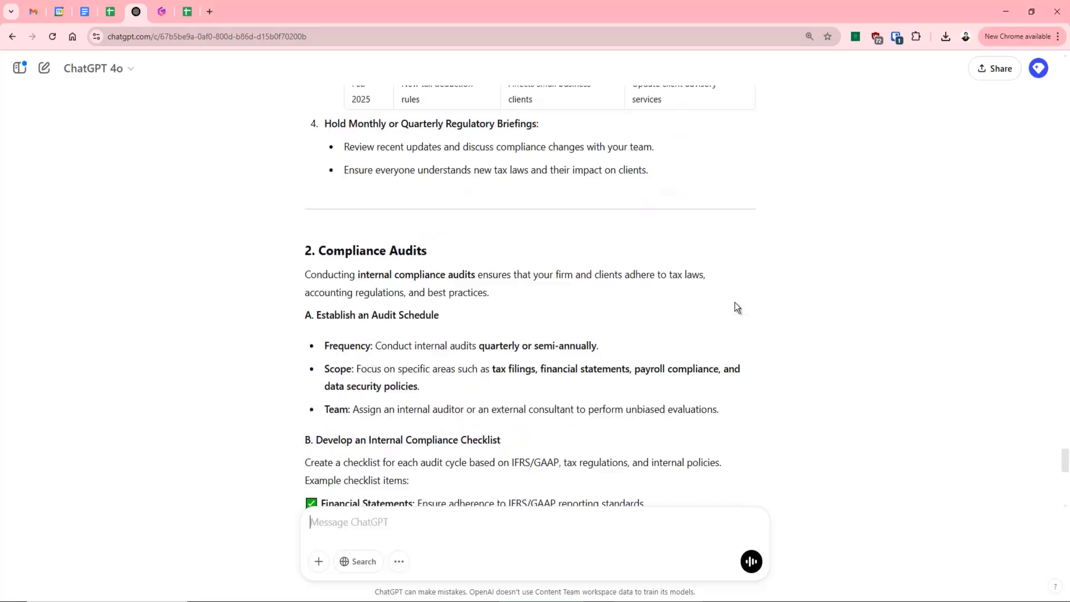
{"action": "scroll", "coordinate": [715, 313], "scroll_direction": "down", "scroll_amount": 4}
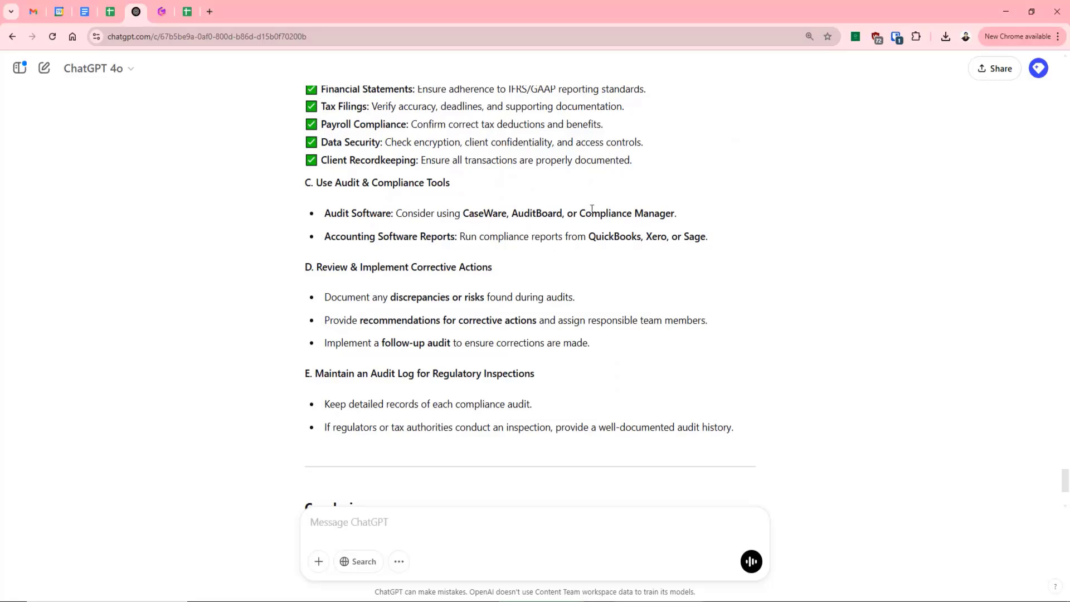
{"action": "scroll", "coordinate": [590, 216], "scroll_direction": "down", "scroll_amount": 3}
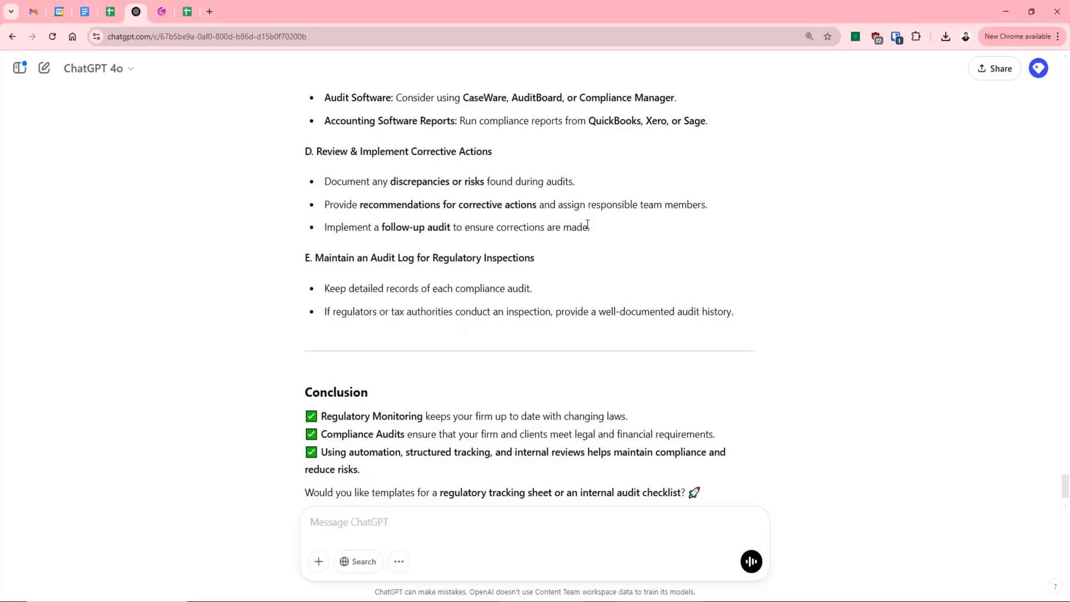
{"action": "scroll", "coordinate": [581, 326], "scroll_direction": "up", "scroll_amount": 10}
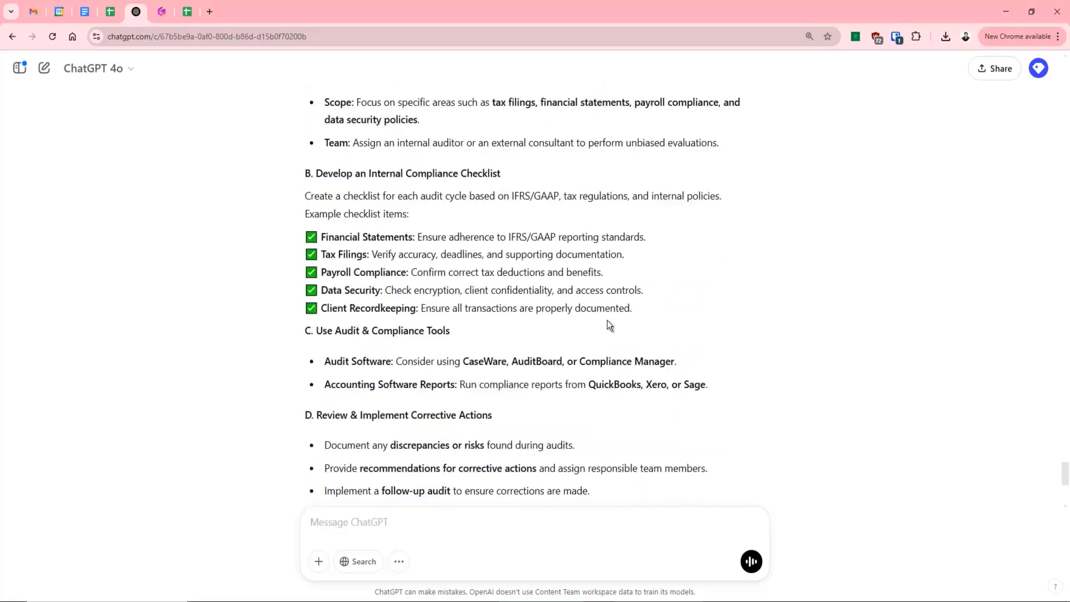
{"action": "scroll", "coordinate": [644, 308], "scroll_direction": "up", "scroll_amount": 8}
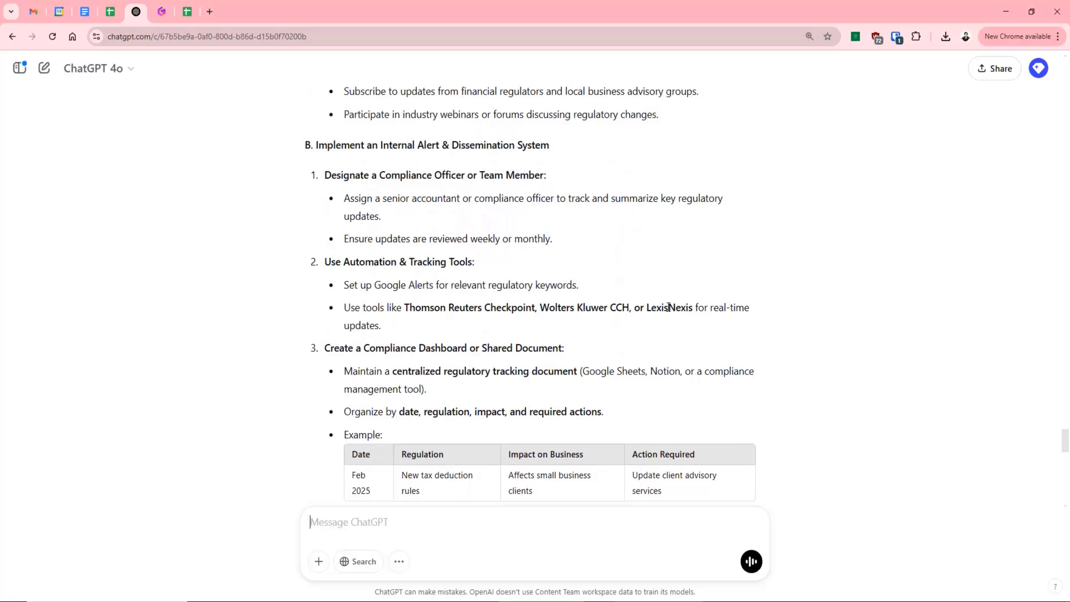
{"action": "scroll", "coordinate": [668, 307], "scroll_direction": "down", "scroll_amount": 2}
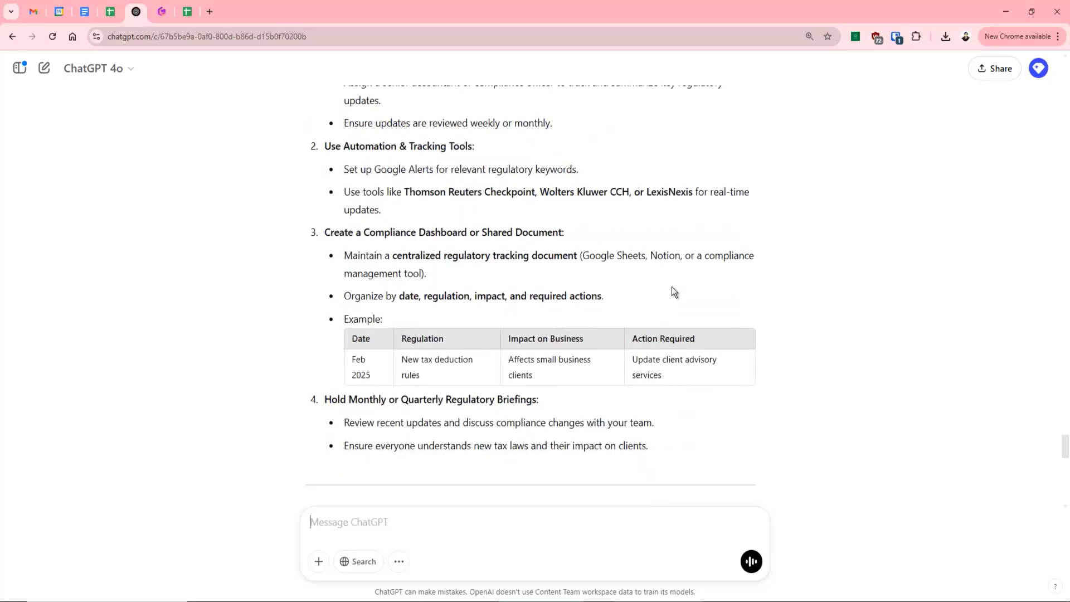